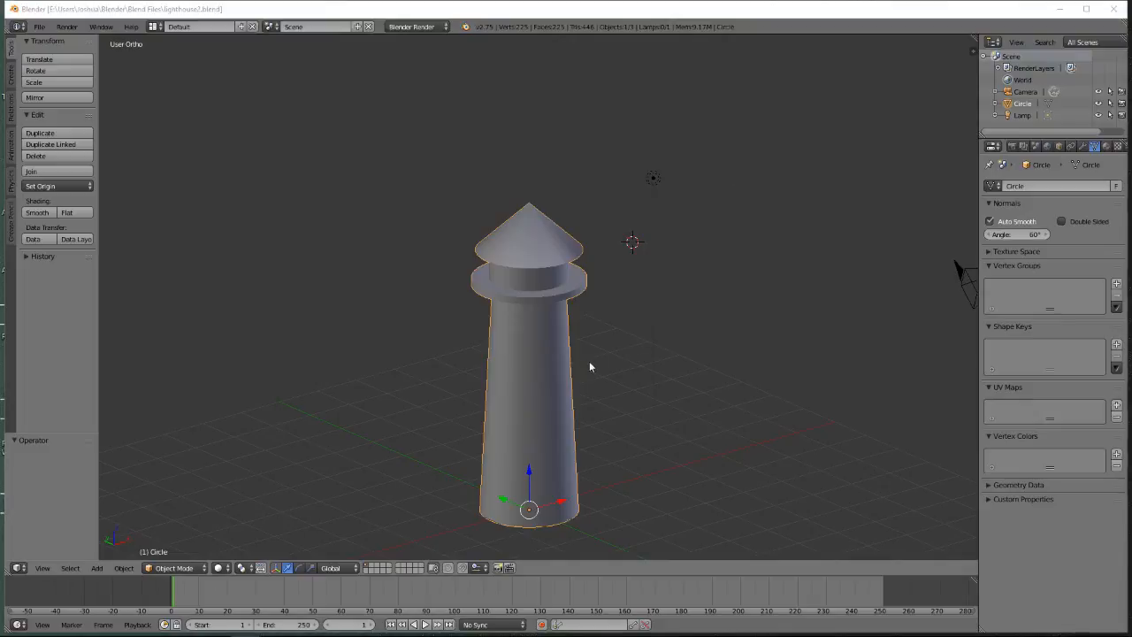
Try a new material with a blue diffuse colour on the whole lighthouse, and remove its material slot.
{"action": "middle_click_drag", "start_coordinate": [589, 366], "coordinate": [600, 342]}
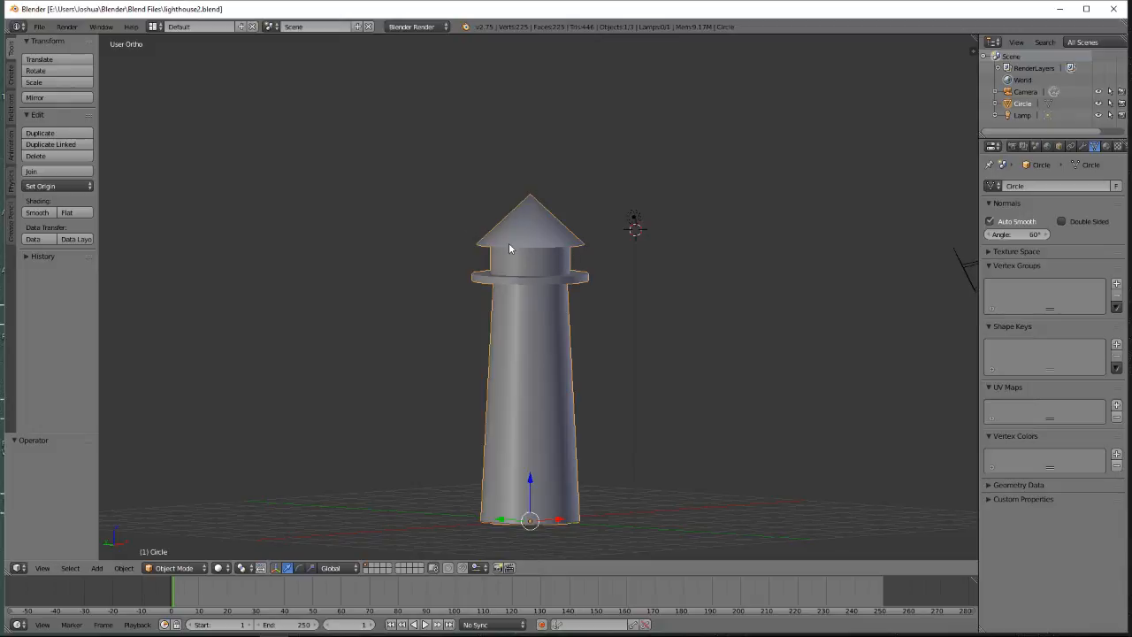
{"action": "middle_click_drag", "start_coordinate": [625, 407], "coordinate": [730, 411]}
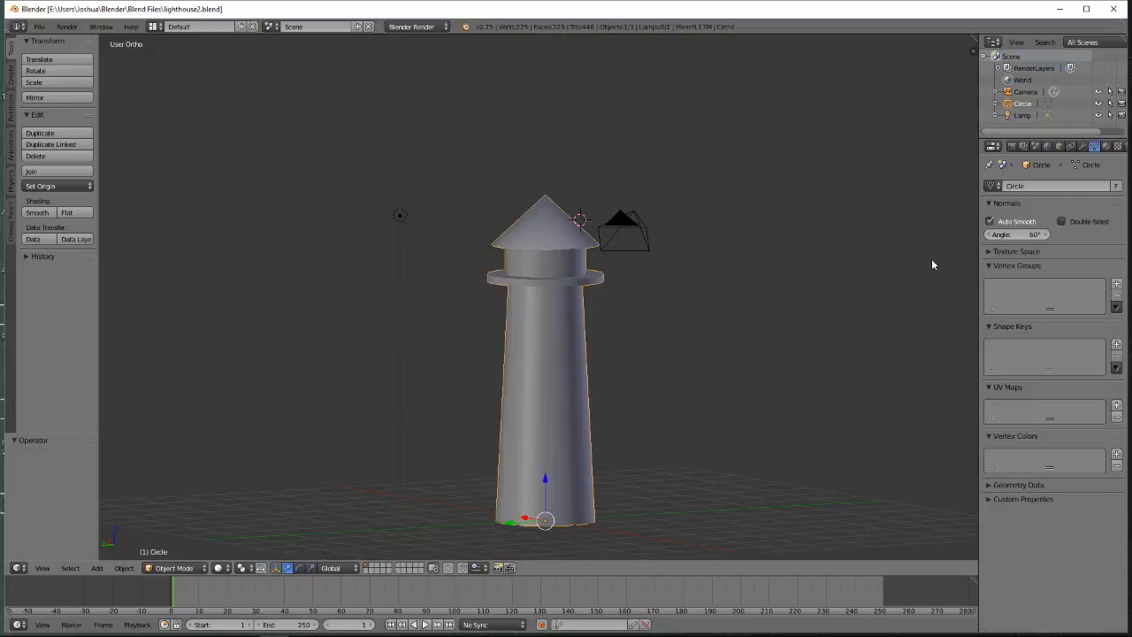
{"action": "left_click", "coordinate": [1106, 146]}
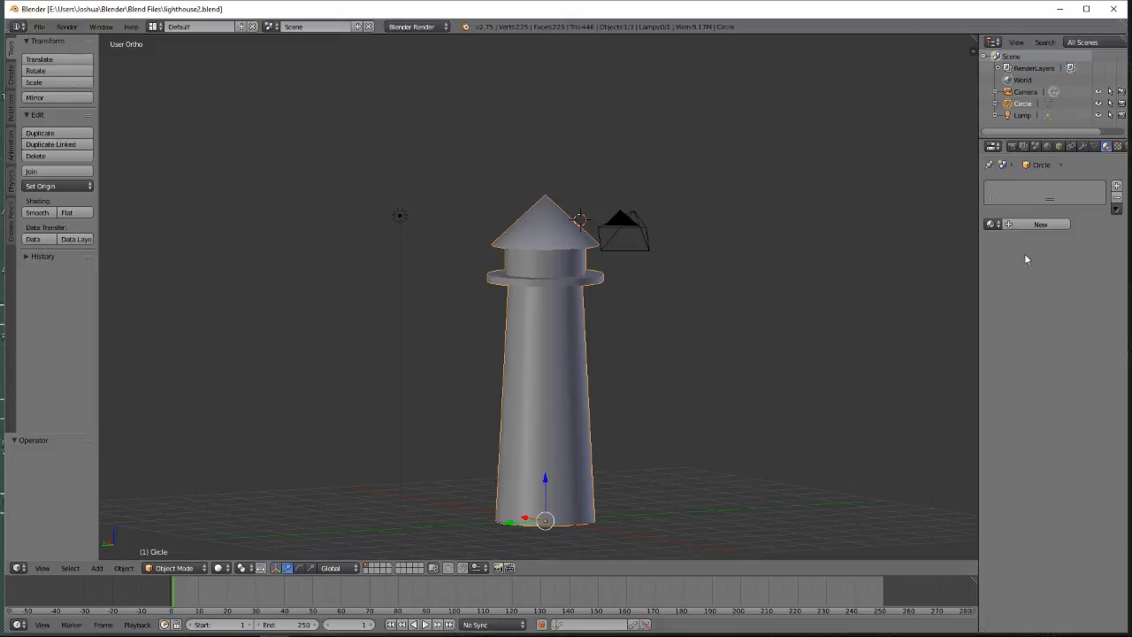
{"action": "left_click", "coordinate": [1041, 223]}
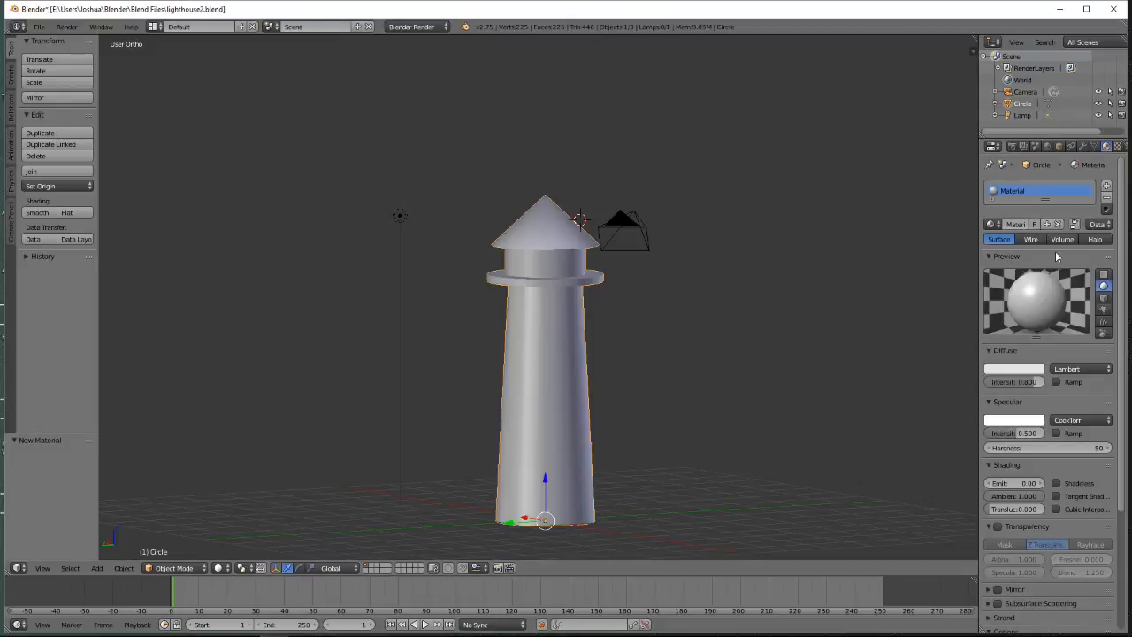
{"action": "left_click", "coordinate": [1030, 370]}
{"action": "mouse_move", "coordinate": [988, 256]}
{"action": "left_mouse_down"}
{"action": "mouse_move", "coordinate": [976, 292]}
{"action": "mouse_move", "coordinate": [948, 239]}
{"action": "mouse_move", "coordinate": [995, 217]}
{"action": "mouse_move", "coordinate": [1026, 242]}
{"action": "mouse_move", "coordinate": [1009, 216]}
{"action": "left_mouse_up"}
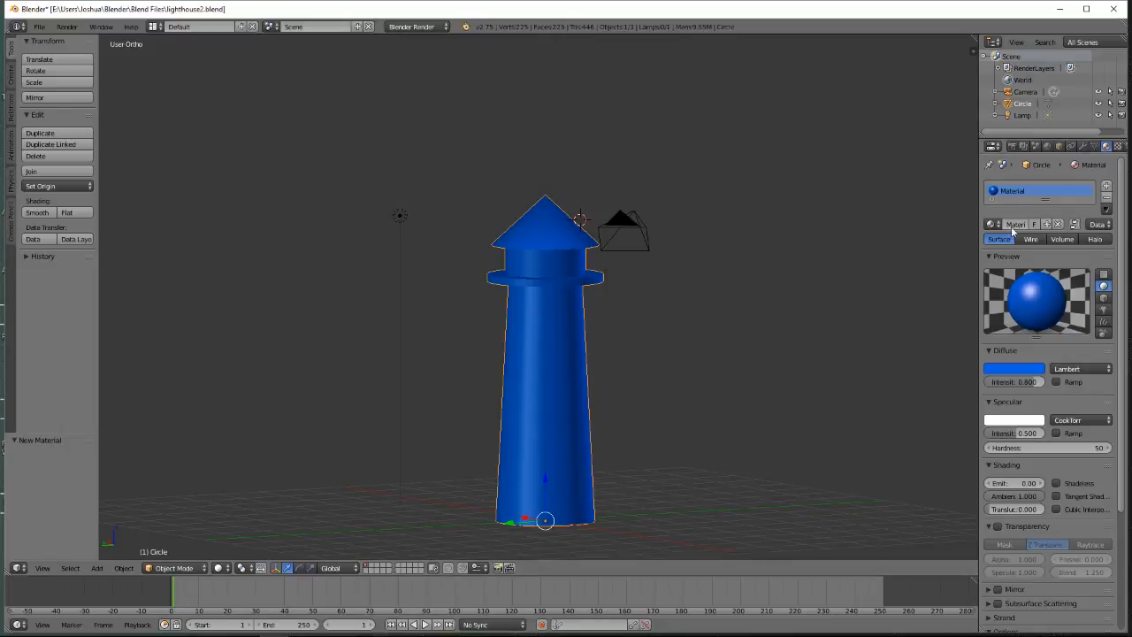
{"action": "left_click", "coordinate": [1106, 196]}
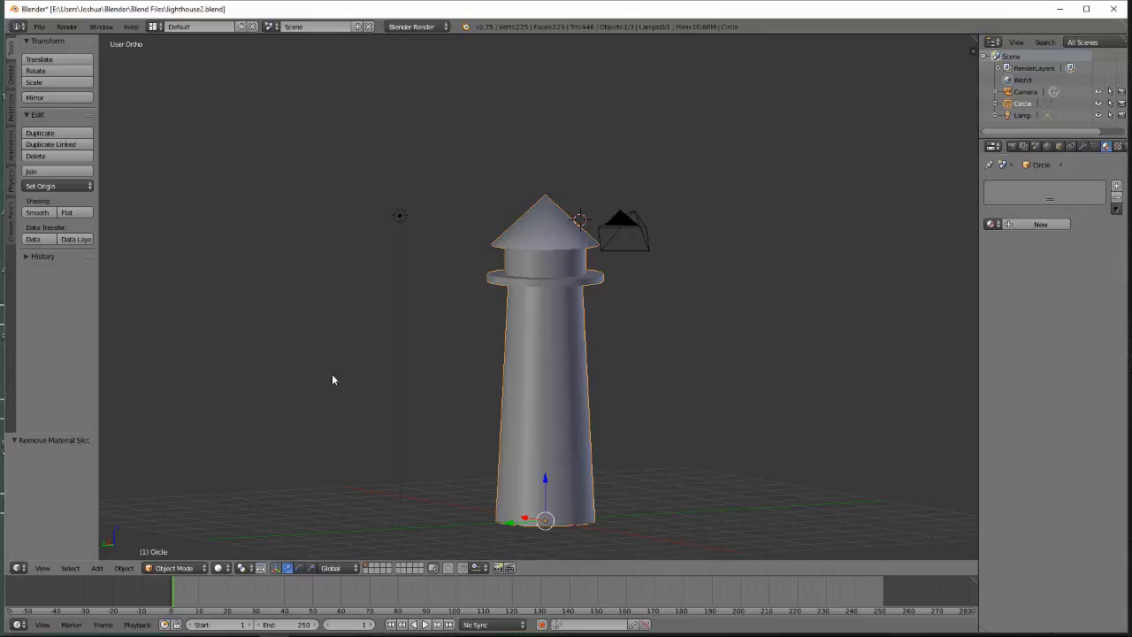
Switch to the sticky notes and add the line "Partition - p" below "Add Mesh - shift+a" in the Edit Mode shortcut list.
{"action": "left_click", "coordinate": [216, 625]}
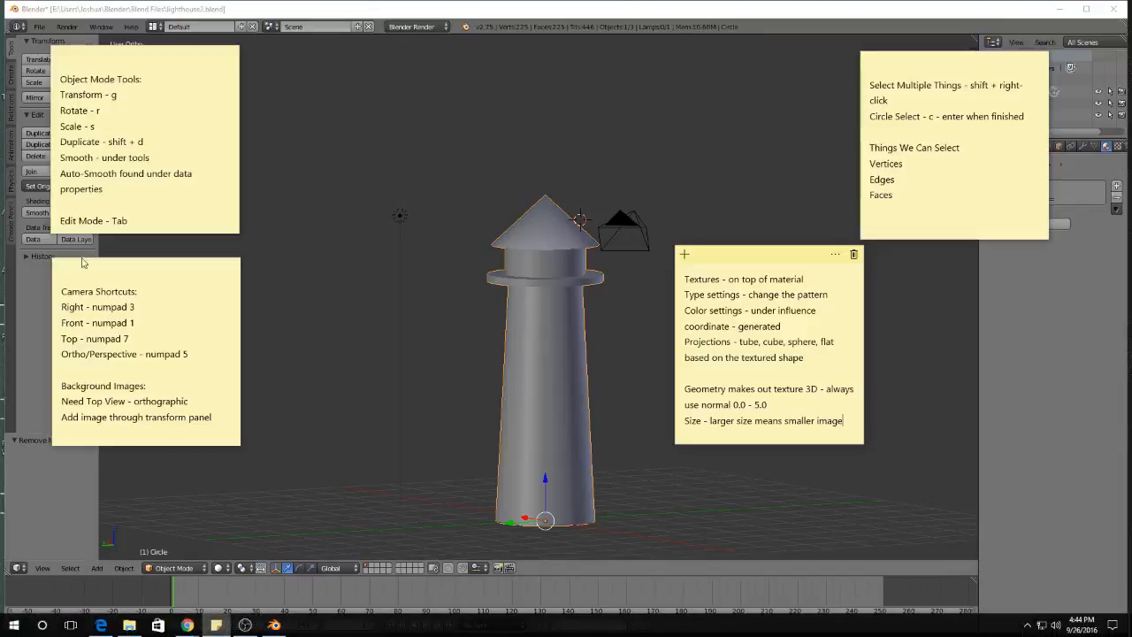
{"action": "scroll", "coordinate": [106, 208], "scroll_direction": "down", "scroll_amount": 3}
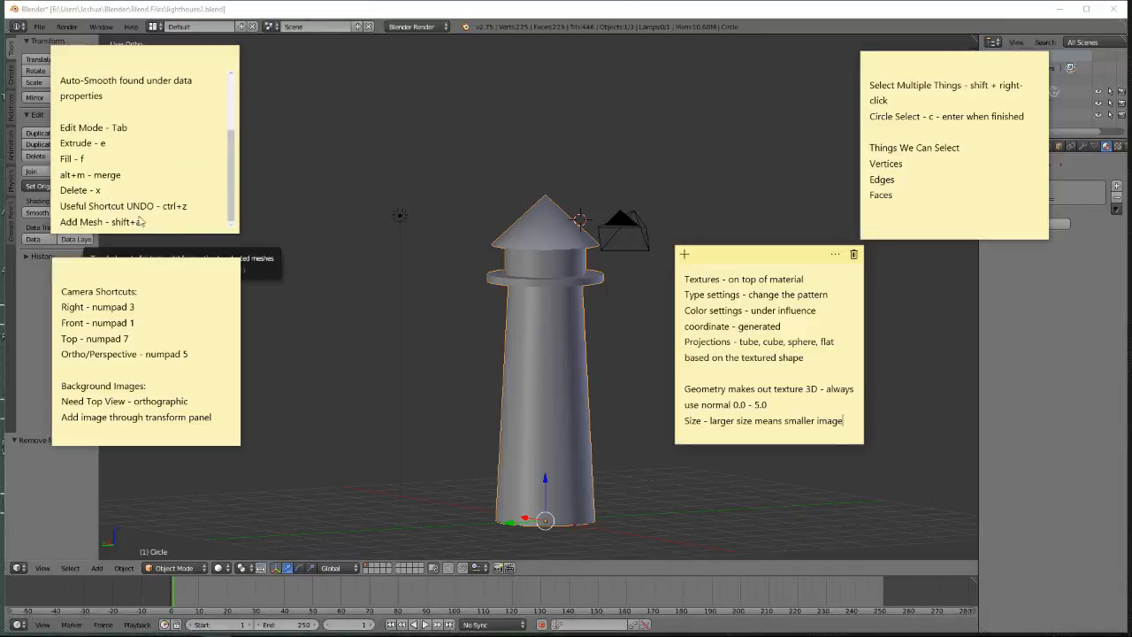
{"action": "scroll", "coordinate": [141, 221], "scroll_direction": "up", "scroll_amount": 3}
{"action": "scroll", "coordinate": [146, 223], "scroll_direction": "down", "scroll_amount": 3}
{"action": "left_click", "coordinate": [160, 210]}
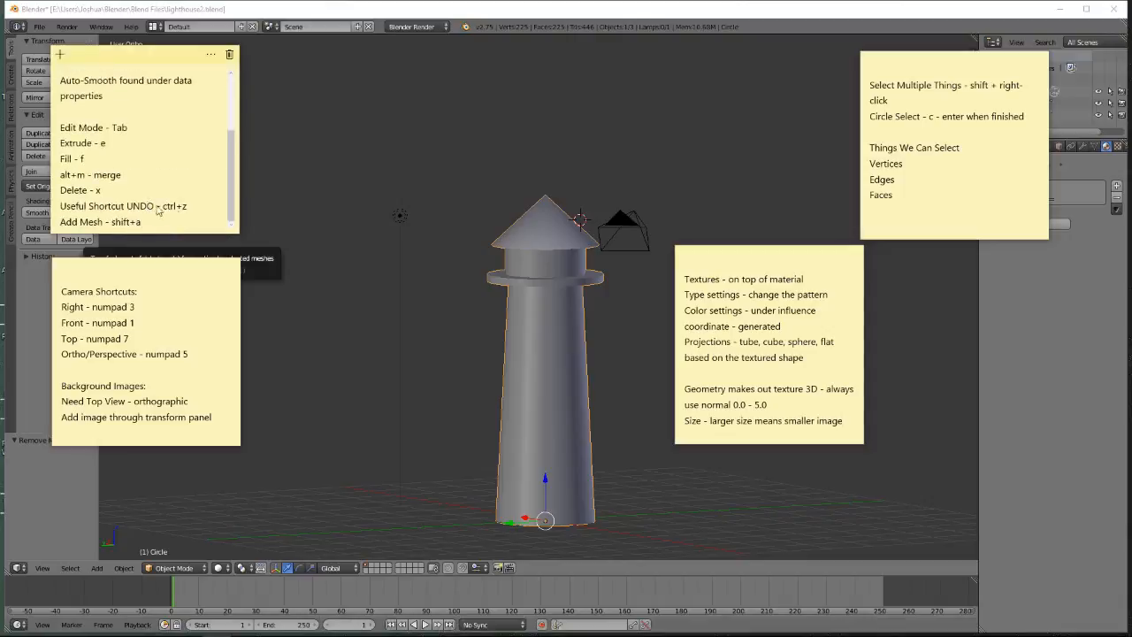
{"action": "left_click", "coordinate": [184, 217]}
{"action": "key", "text": "Return"}
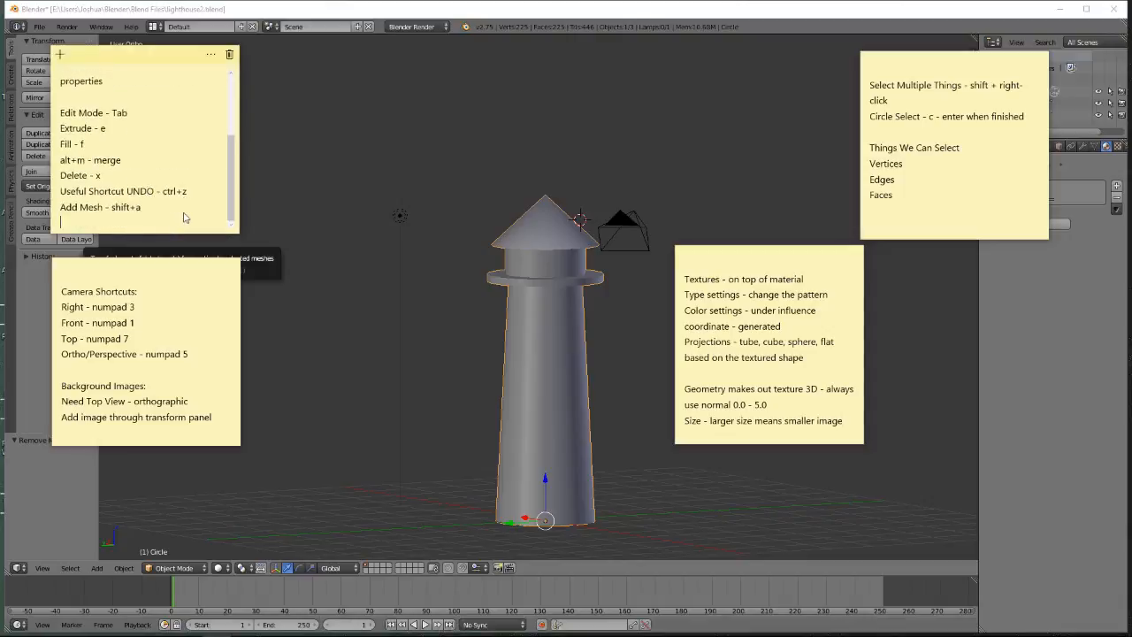
{"action": "type", "text": "Partition - p"}
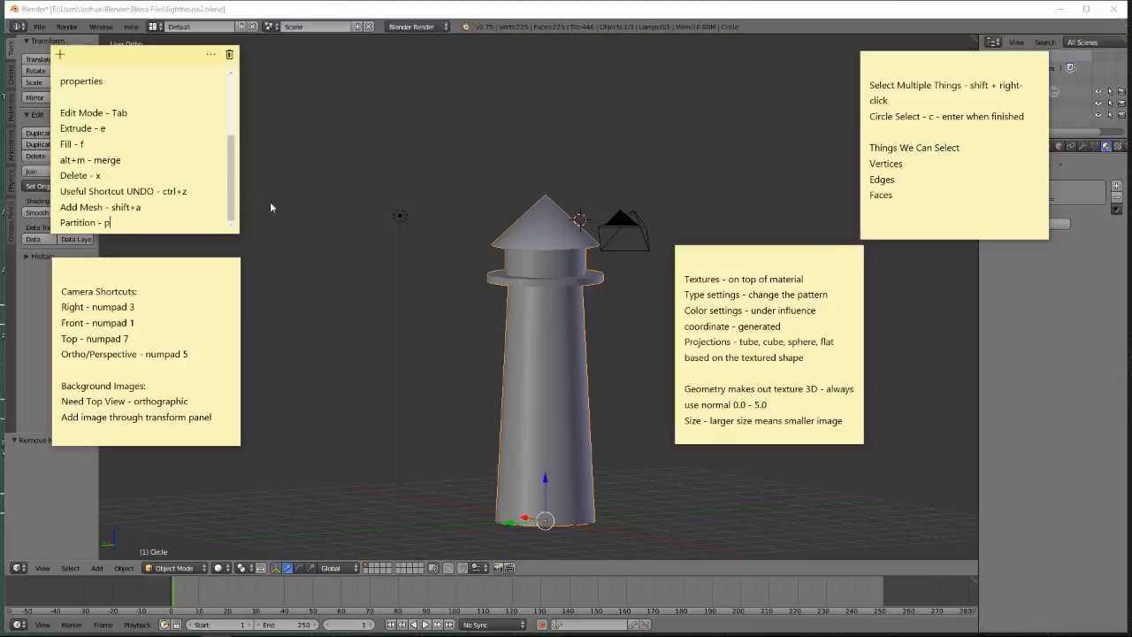
{"action": "left_click", "coordinate": [434, 239]}
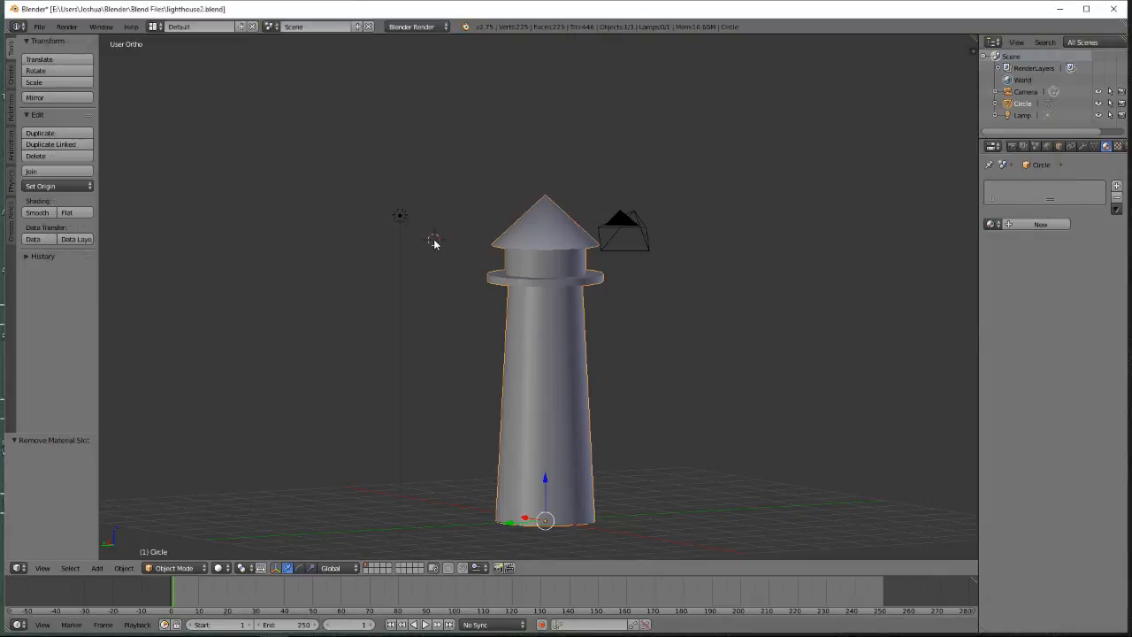
Put the lighthouse mesh in Edit Mode with face selection.
{"action": "middle_click_drag", "start_coordinate": [677, 390], "coordinate": [807, 412]}
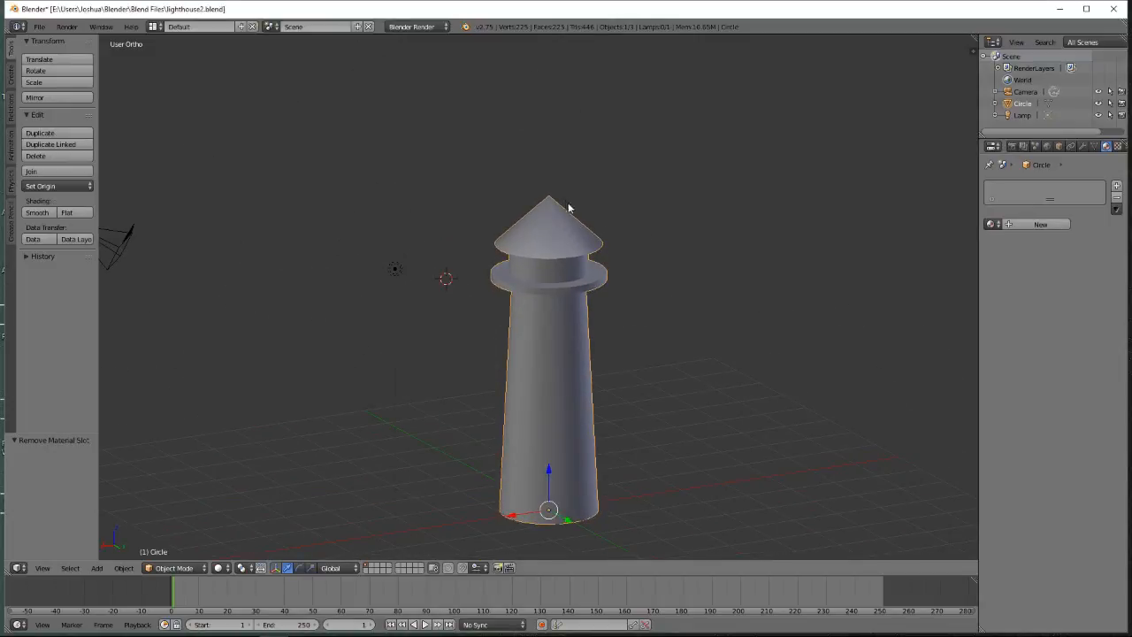
{"action": "key", "text": "Tab"}
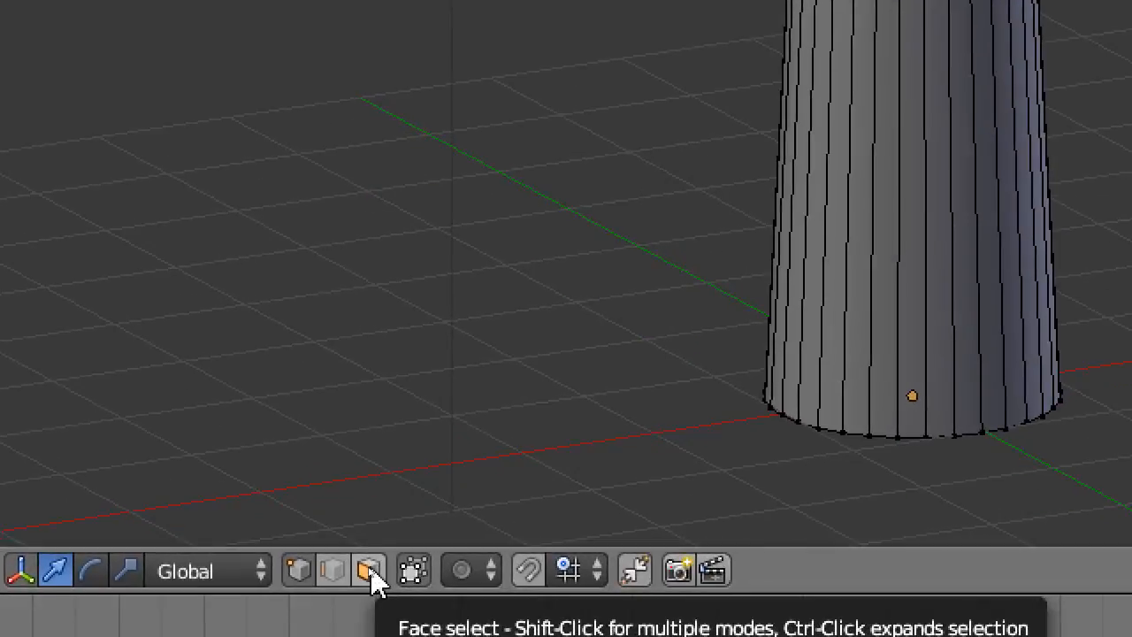
{"action": "left_click", "coordinate": [370, 572]}
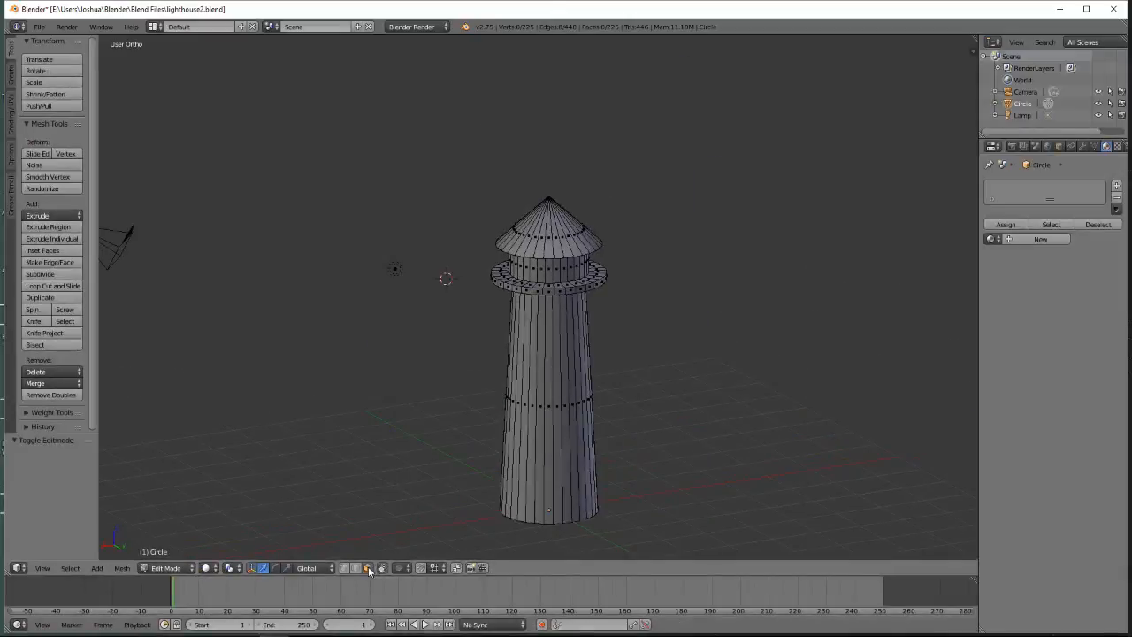
Circle-select the visible faces across one side of the tower shaft below the balcony ring.
{"action": "scroll", "coordinate": [597, 300], "scroll_direction": "up", "scroll_amount": 5}
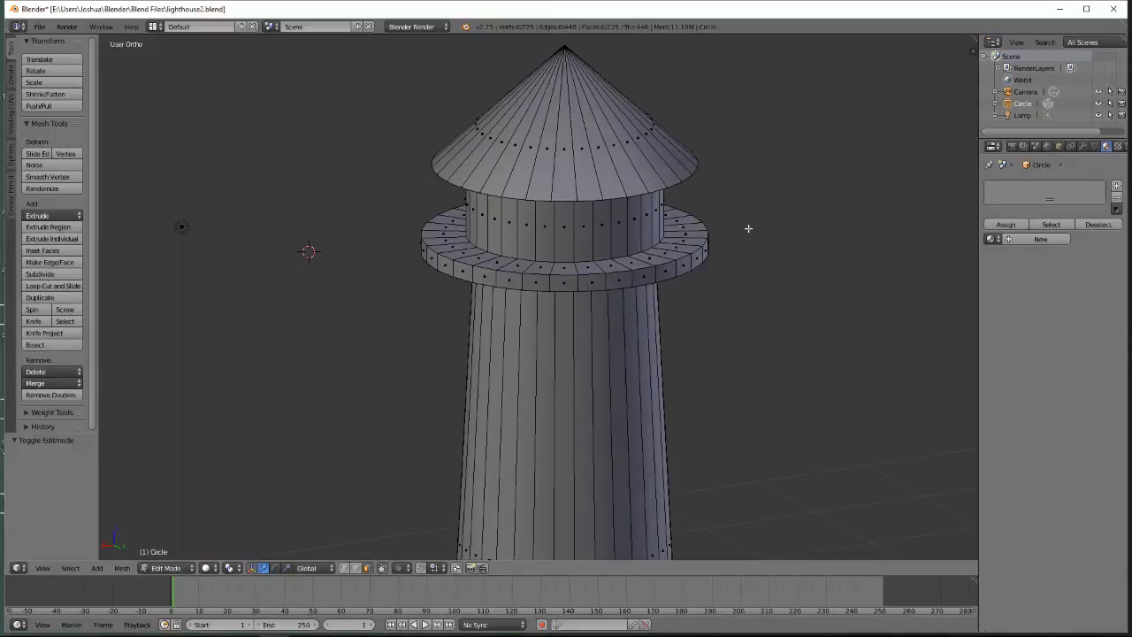
{"action": "mouse_move", "coordinate": [749, 228]}
{"action": "middle_mouse_down"}
{"action": "mouse_move", "coordinate": [745, 250]}
{"action": "mouse_move", "coordinate": [752, 243]}
{"action": "middle_mouse_up"}
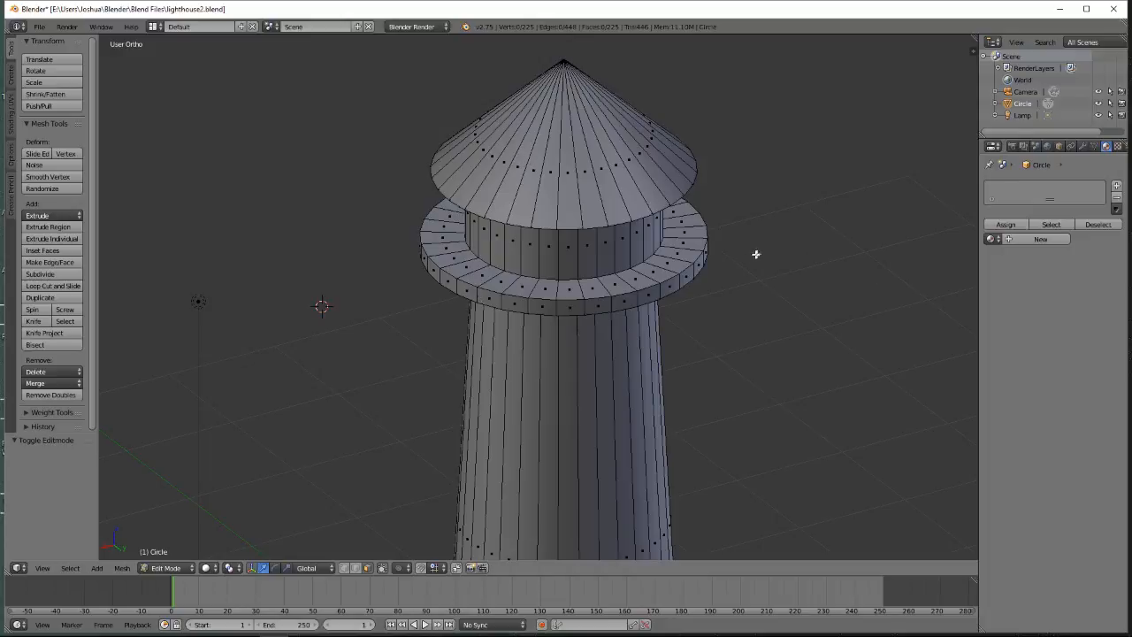
{"action": "middle_click_drag", "start_coordinate": [799, 233], "coordinate": [822, 261]}
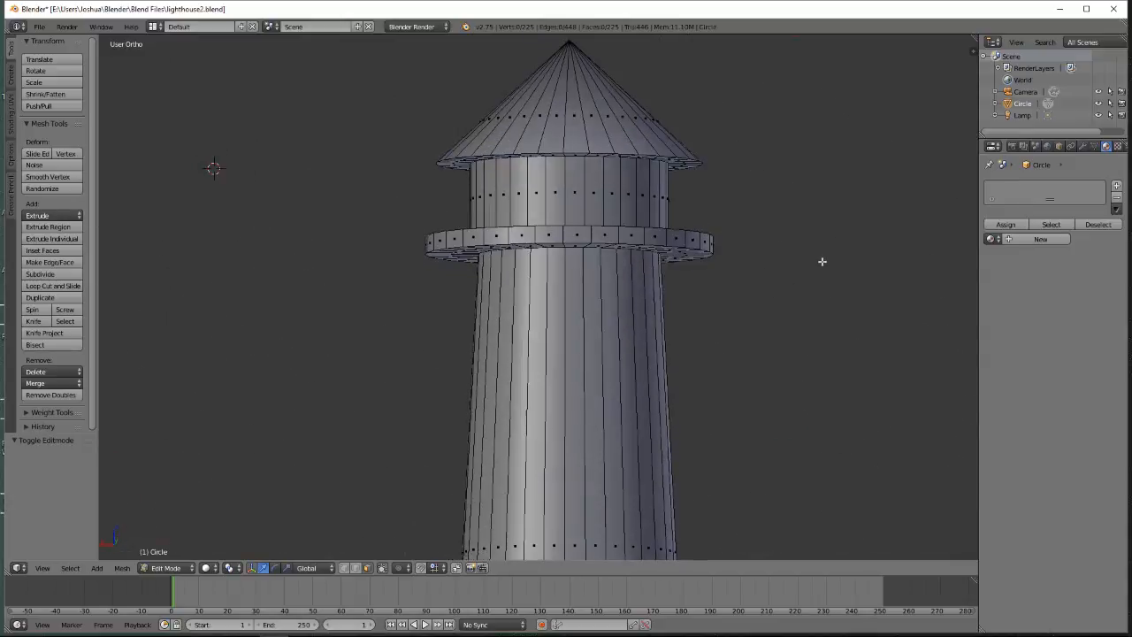
{"action": "scroll", "coordinate": [821, 264], "scroll_direction": "down", "scroll_amount": 3}
{"action": "middle_click_drag", "start_coordinate": [751, 277], "coordinate": [723, 341]}
{"action": "scroll", "coordinate": [717, 345], "scroll_direction": "down", "scroll_amount": 2}
{"action": "scroll", "coordinate": [635, 378], "scroll_direction": "up", "scroll_amount": 2}
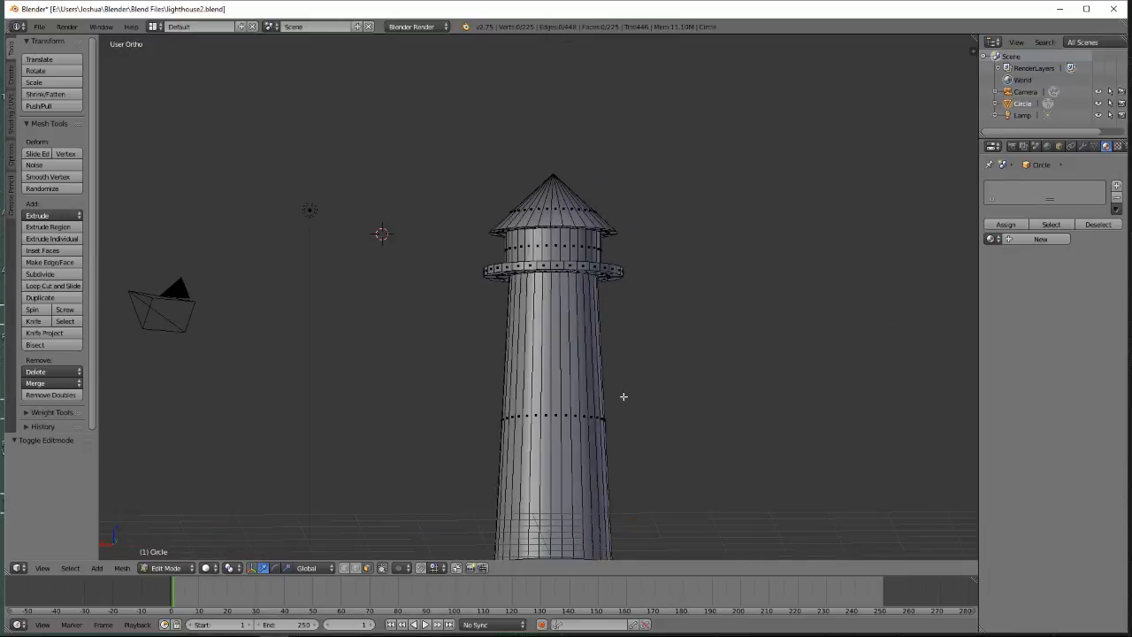
{"action": "key", "text": "v"}
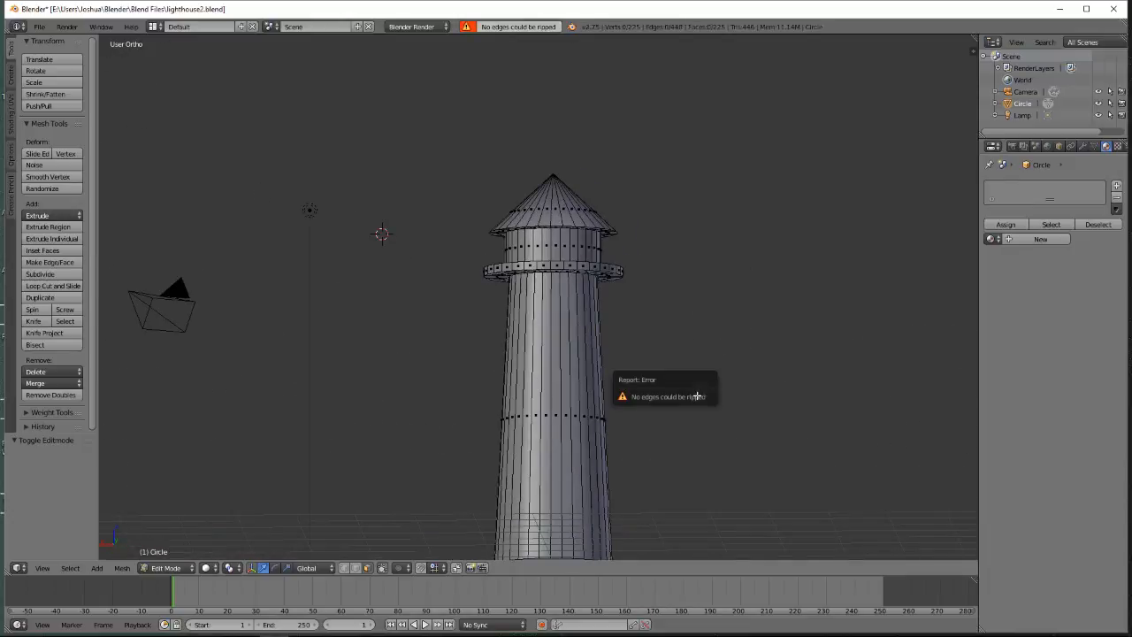
{"action": "left_click", "coordinate": [699, 323]}
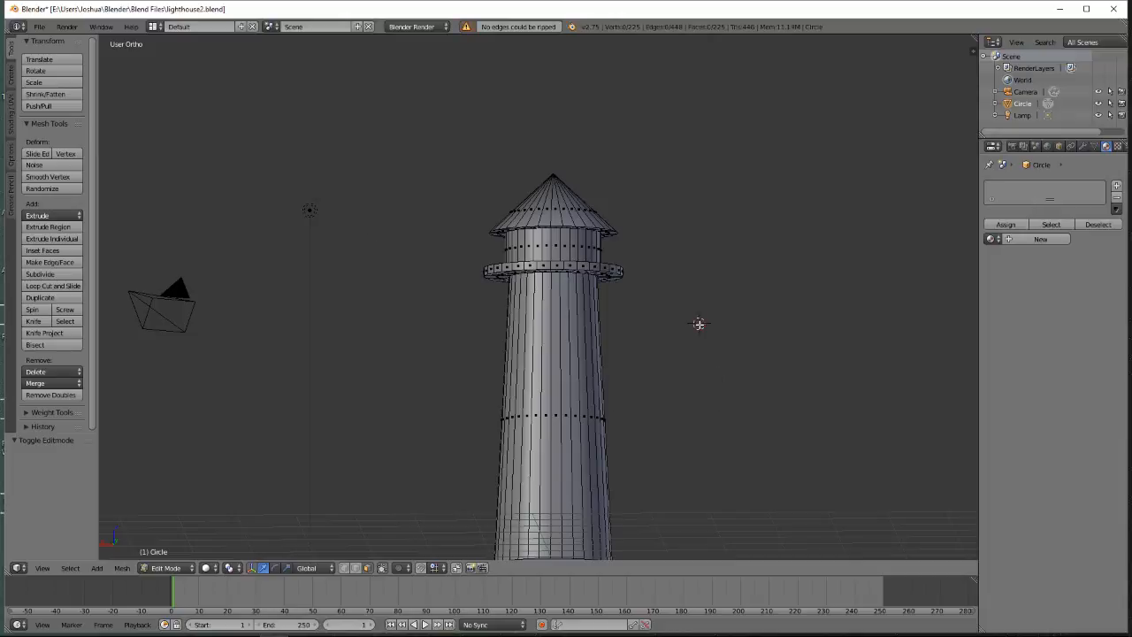
{"action": "key", "text": "c"}
{"action": "left_click_drag", "start_coordinate": [626, 424], "coordinate": [412, 419]}
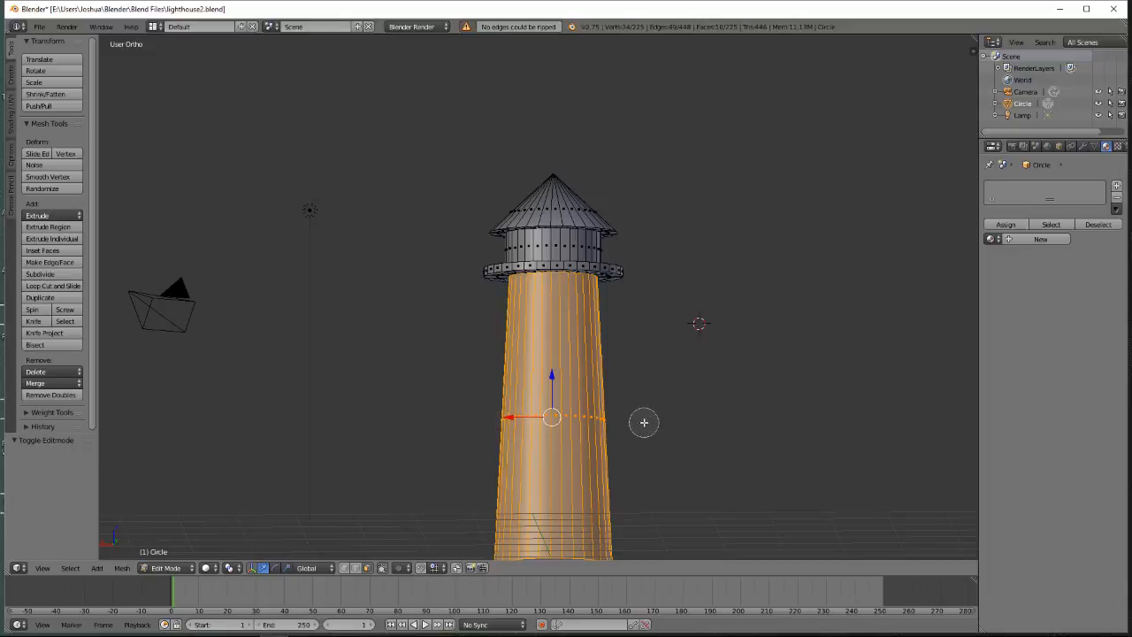
{"action": "middle_click_drag", "start_coordinate": [644, 422], "coordinate": [498, 428]}
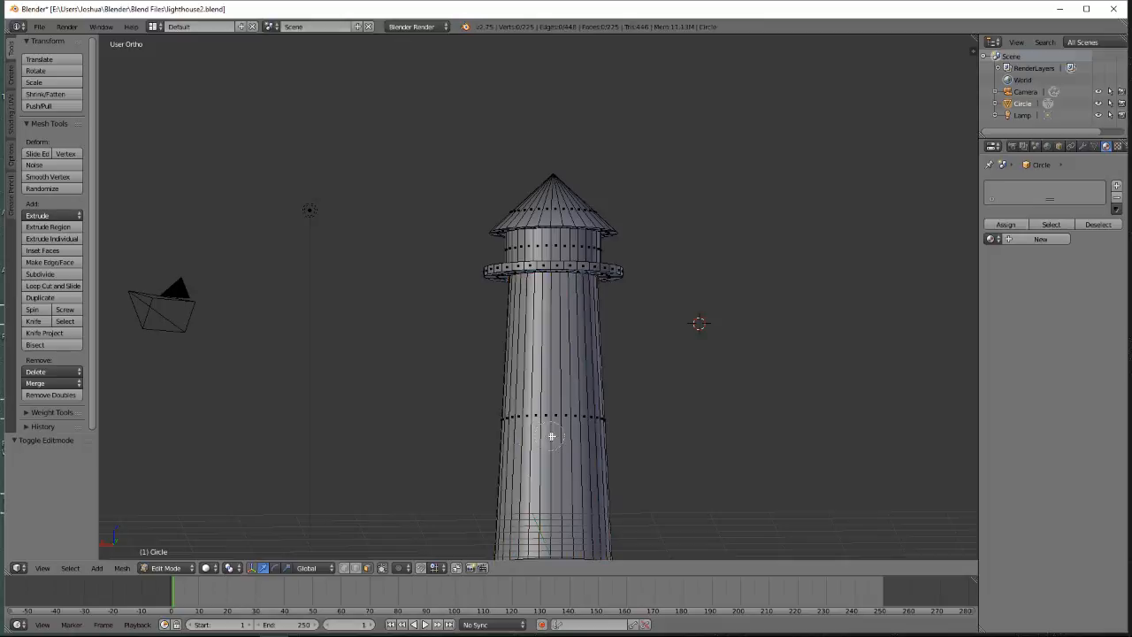
{"action": "left_click_drag", "start_coordinate": [604, 433], "coordinate": [477, 430]}
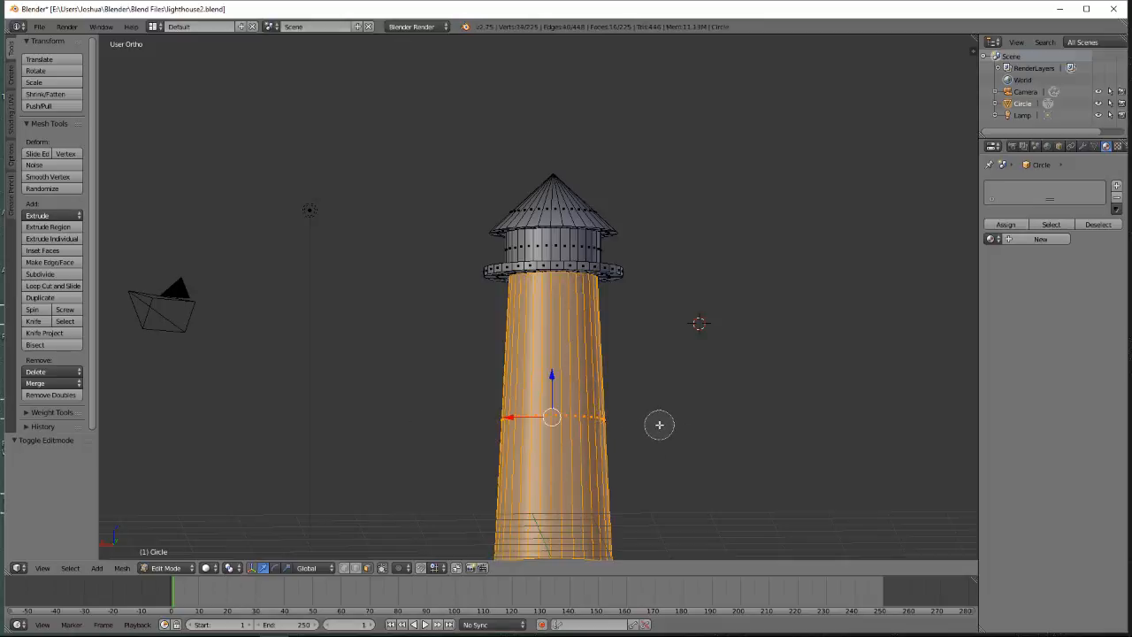
Add the remaining faces on the other side of the tower shaft to the selection, including the strip that was missed.
{"action": "middle_click_drag", "start_coordinate": [659, 425], "coordinate": [410, 430]}
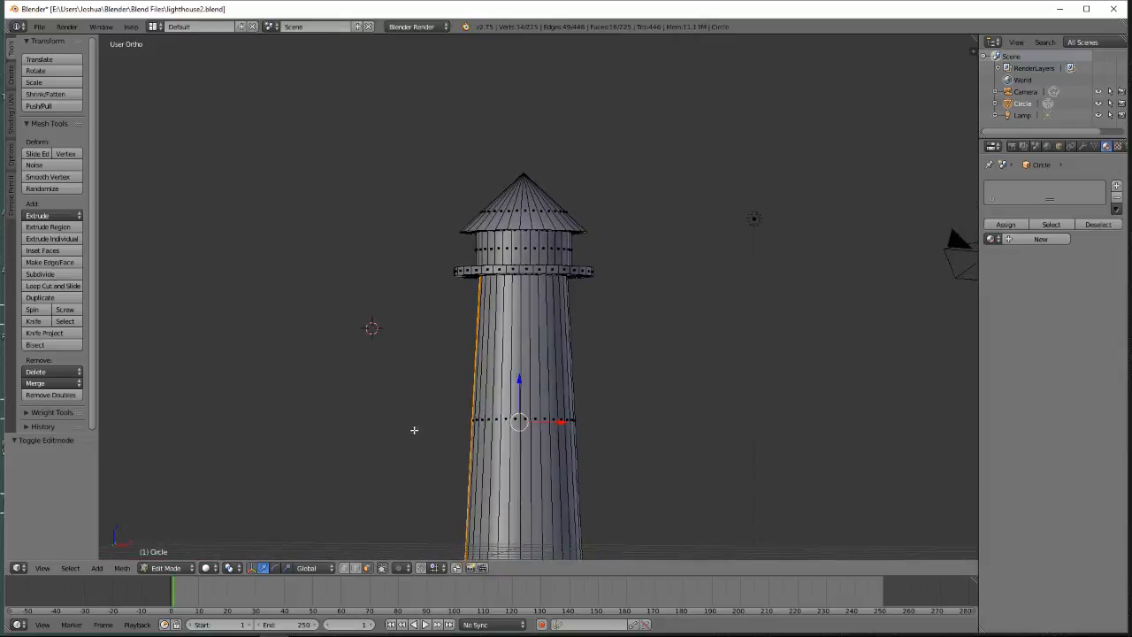
{"action": "key", "text": "c"}
{"action": "left_click_drag", "start_coordinate": [469, 425], "coordinate": [589, 425]}
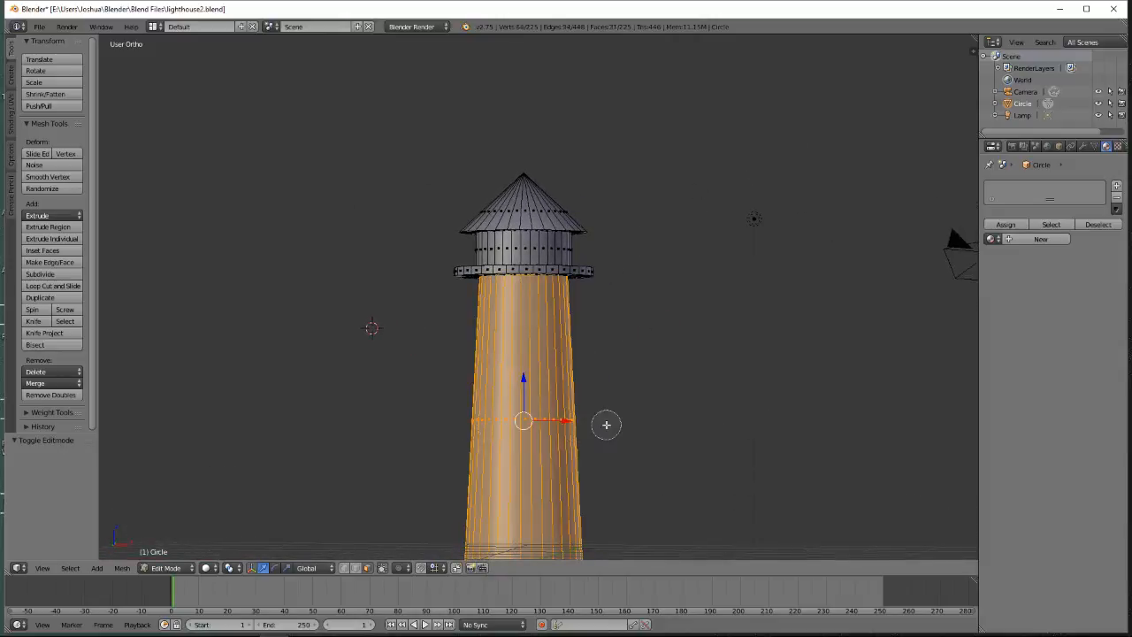
{"action": "right_click", "coordinate": [606, 425]}
{"action": "middle_click_drag", "start_coordinate": [604, 422], "coordinate": [509, 440]}
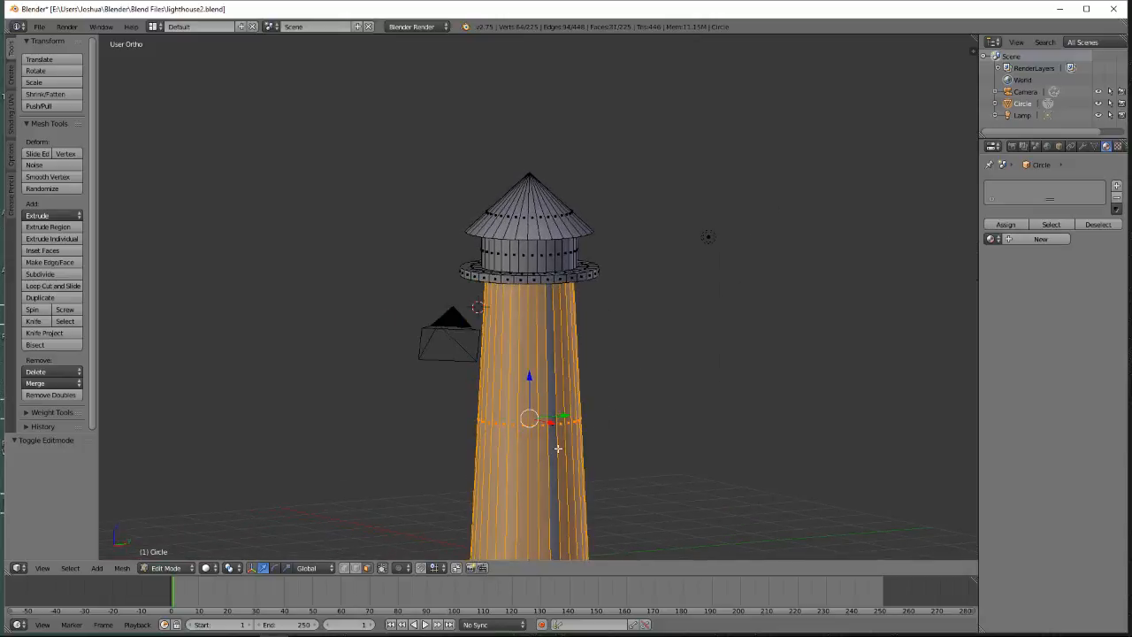
{"action": "right_click", "coordinate": [551, 449], "text": "shift"}
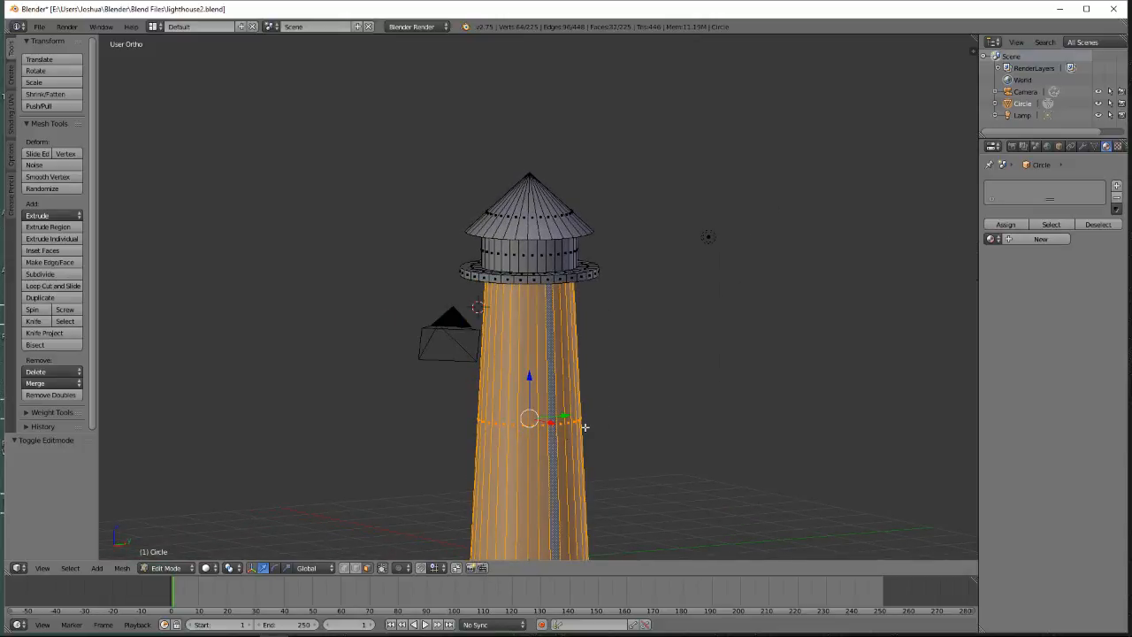
{"action": "middle_click_drag", "start_coordinate": [551, 449], "coordinate": [582, 400]}
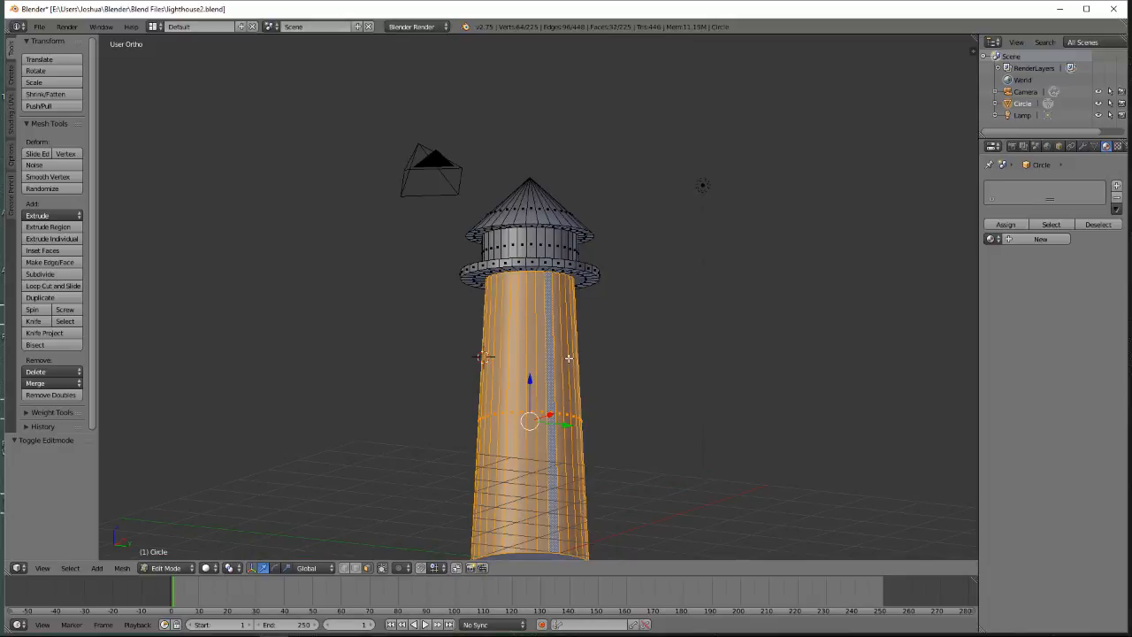
Switch to the sticky notes and extend the "Partition - p" line to say it works by selection.
{"action": "left_click", "coordinate": [216, 626]}
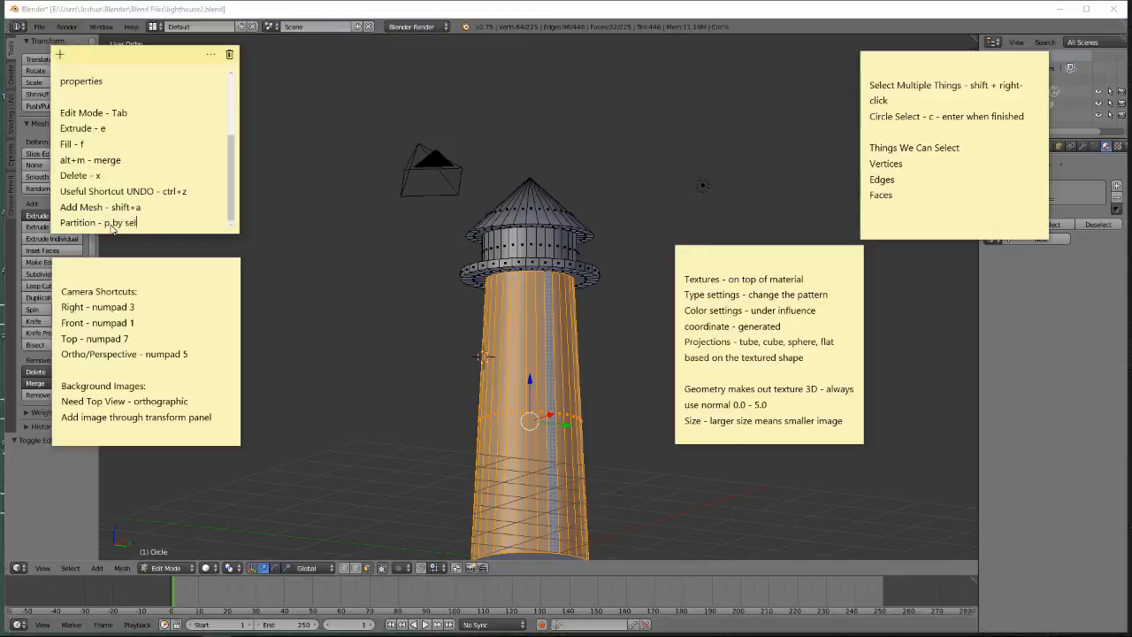
{"action": "left_click", "coordinate": [472, 5]}
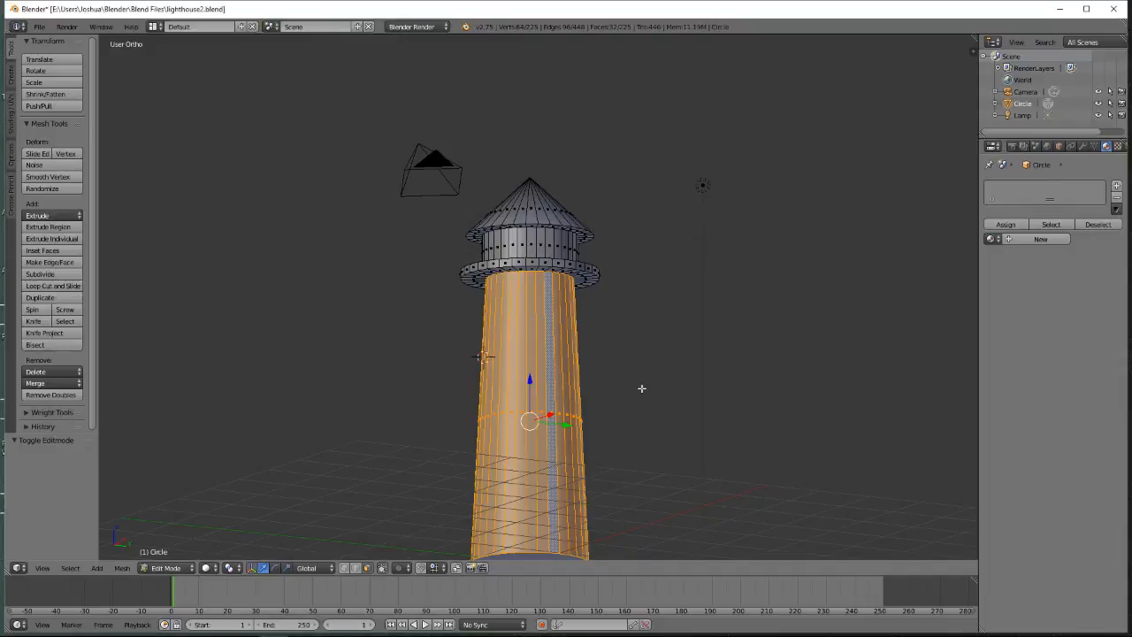
{"action": "key", "text": "p"}
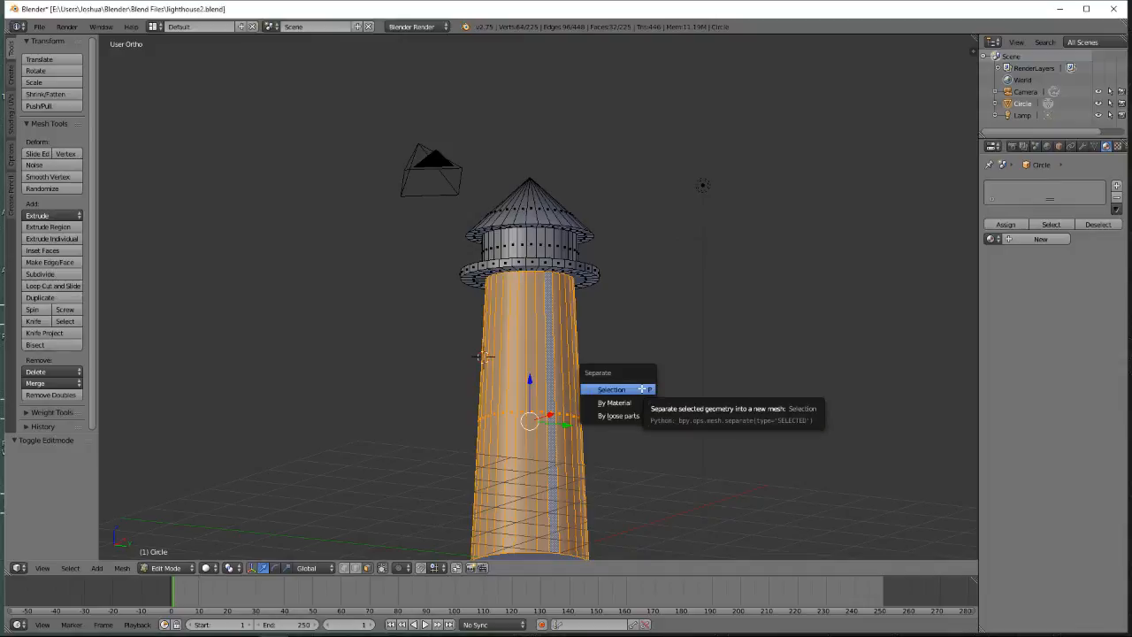
{"action": "key", "text": "super+p"}
{"action": "key", "text": "super+p"}
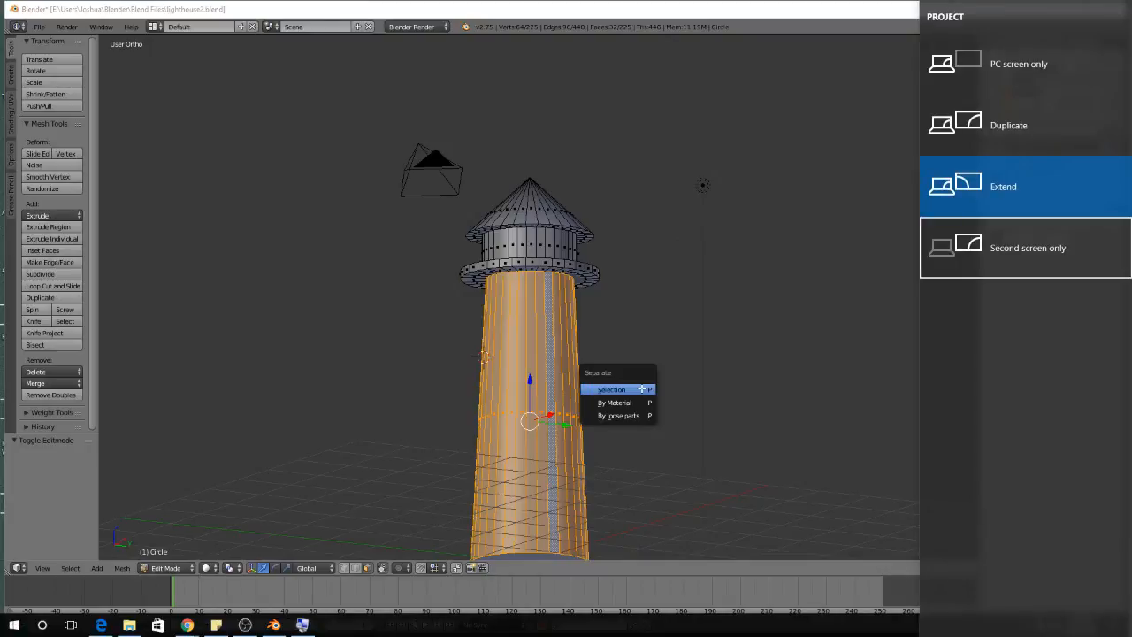
{"action": "key", "text": "super+p"}
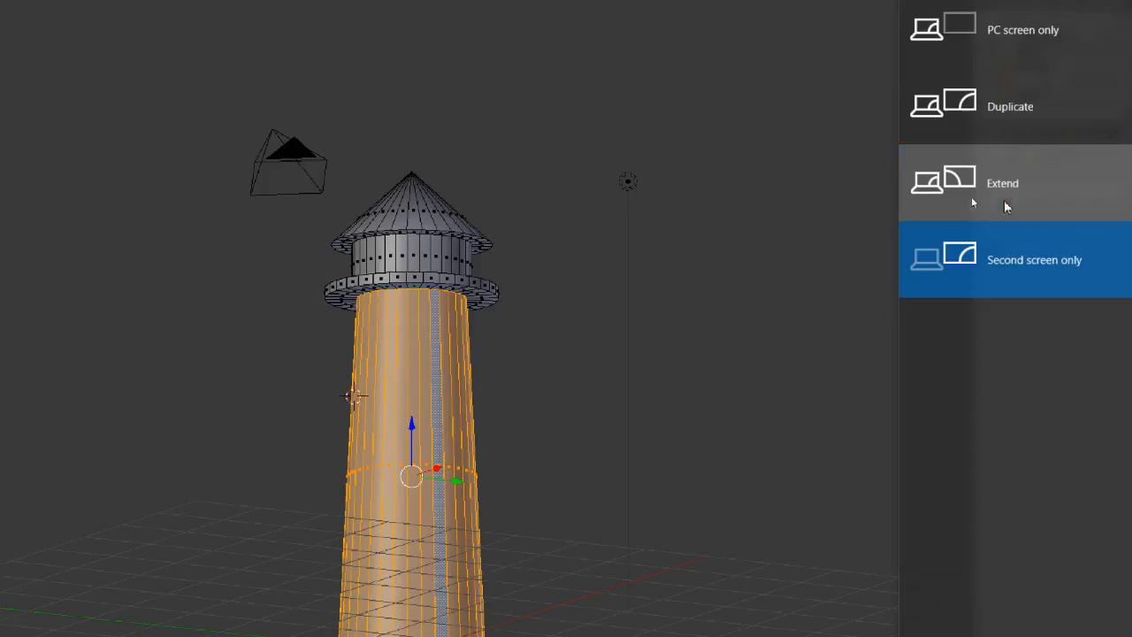
{"action": "left_click", "coordinate": [1005, 207]}
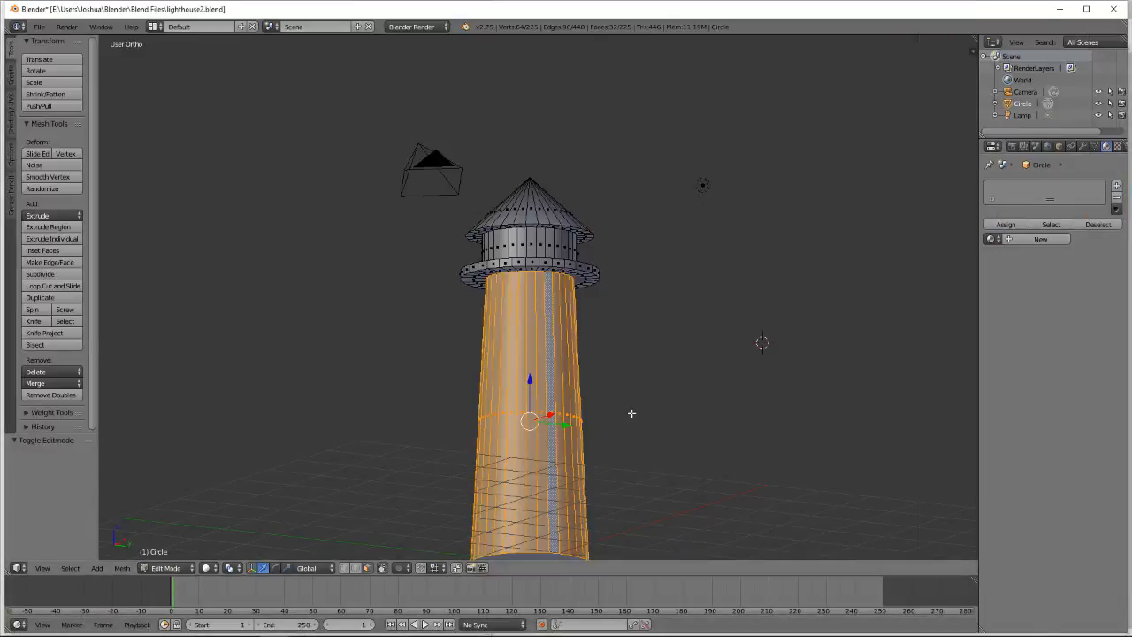
Separate the selected tower shaft faces from the lighthouse mesh by selection and inspect the split parts.
{"action": "middle_click_drag", "start_coordinate": [632, 414], "coordinate": [686, 444]}
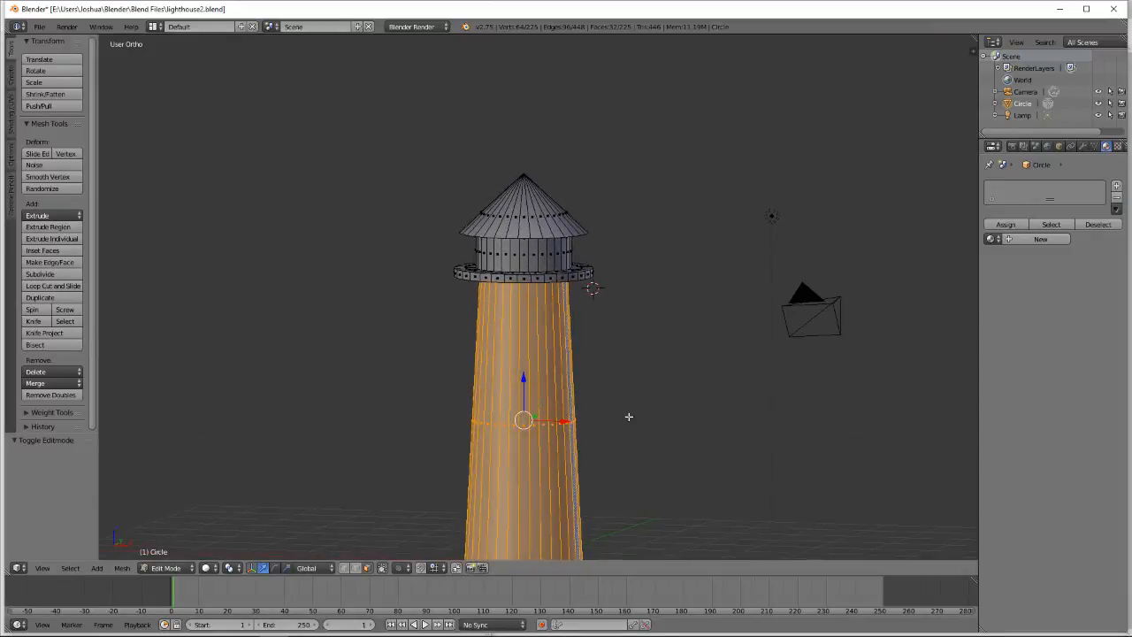
{"action": "key", "text": "p"}
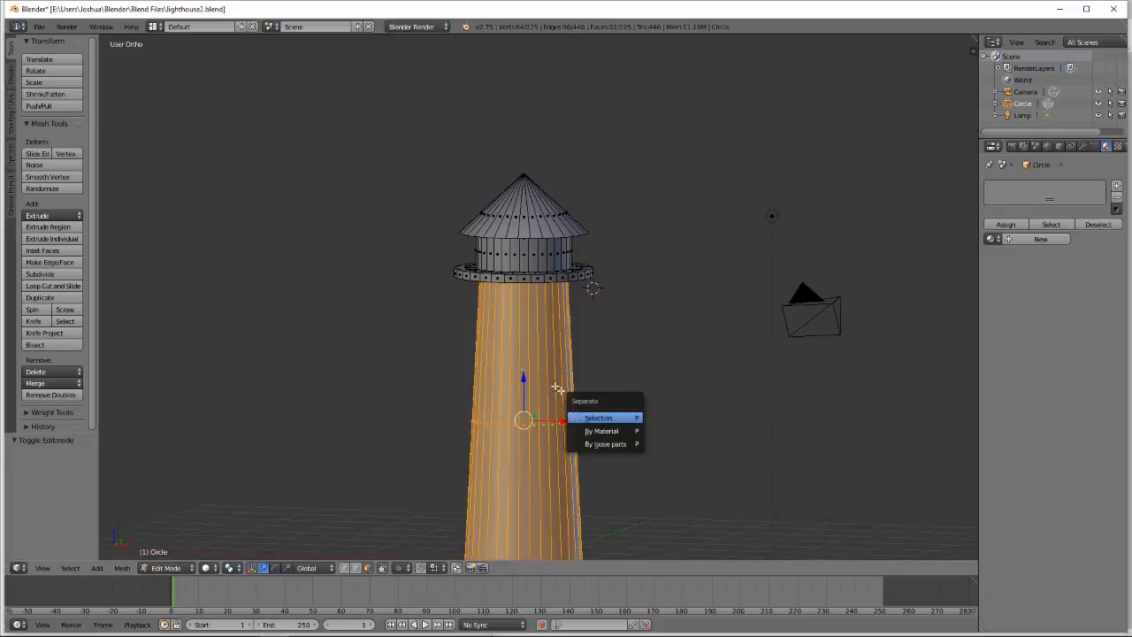
{"action": "key", "text": "p"}
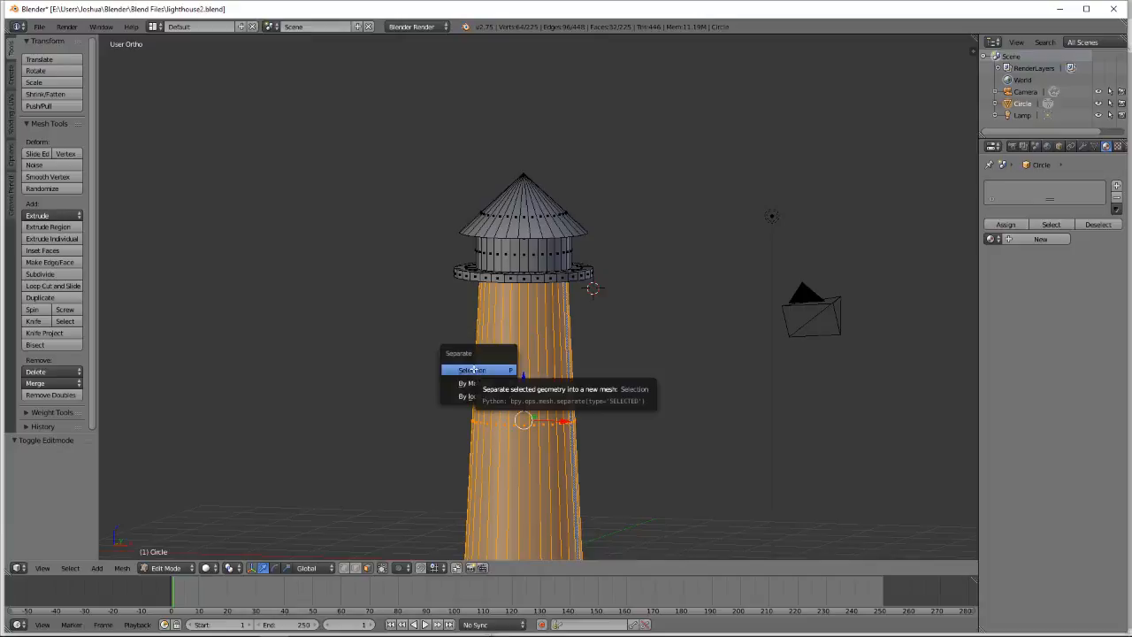
{"action": "left_click", "coordinate": [473, 370]}
{"action": "middle_click_drag", "start_coordinate": [589, 442], "coordinate": [679, 483]}
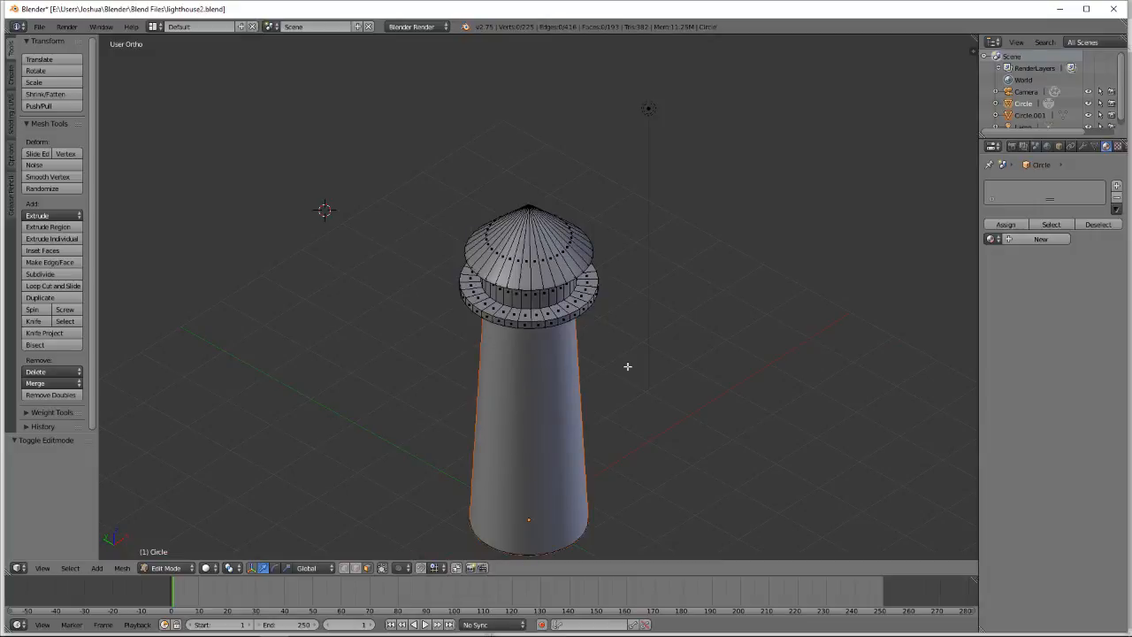
{"action": "middle_click_drag", "start_coordinate": [628, 366], "coordinate": [628, 315]}
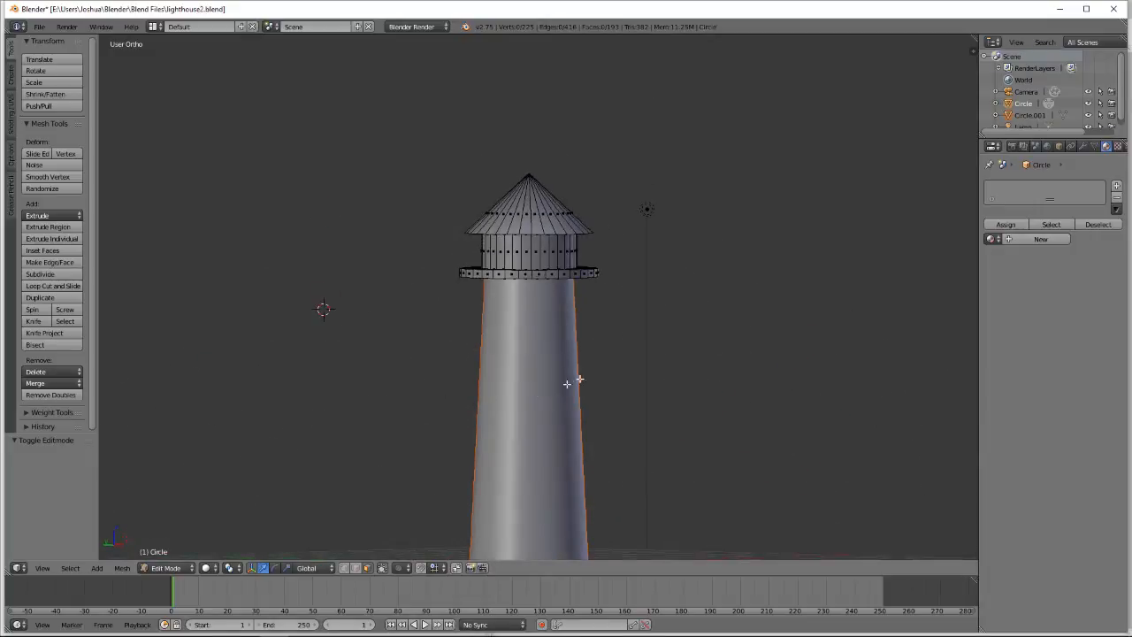
{"action": "middle_click_drag", "start_coordinate": [631, 361], "coordinate": [614, 362]}
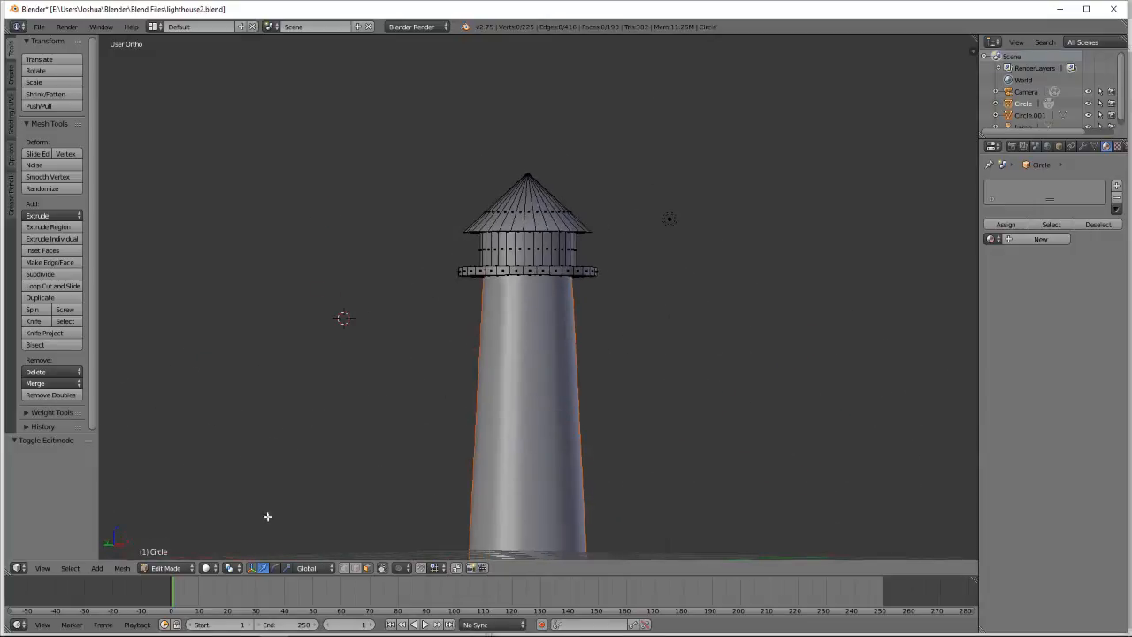
Return to Object Mode and select only the separated tower shaft.
{"action": "left_click", "coordinate": [179, 571]}
{"action": "left_click", "coordinate": [186, 551]}
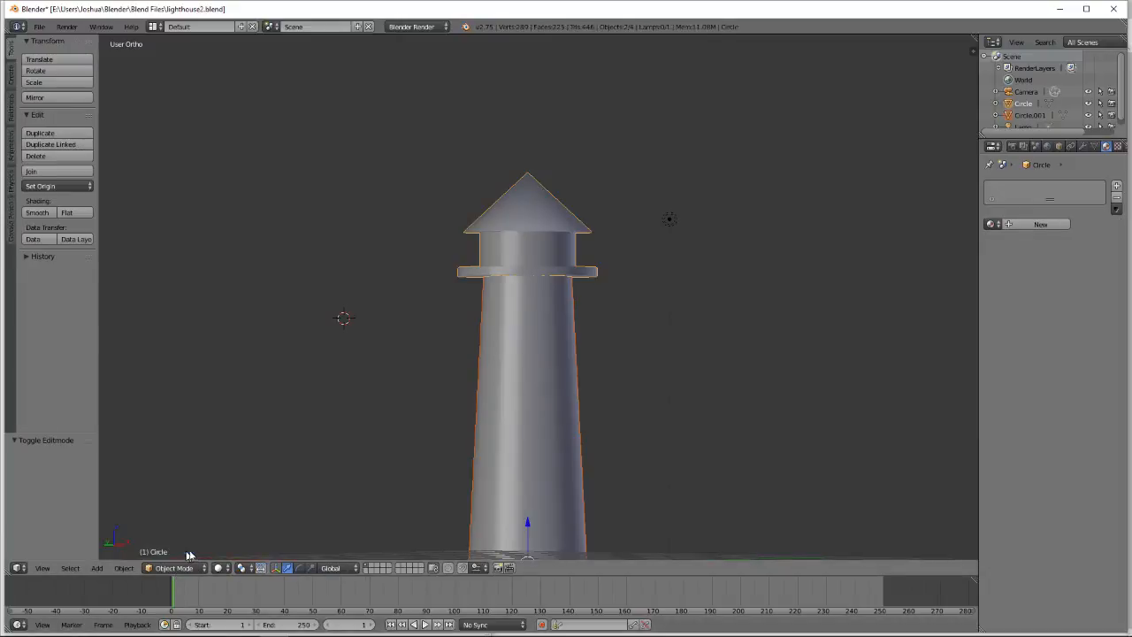
{"action": "right_click", "coordinate": [562, 514]}
{"action": "middle_click_drag", "start_coordinate": [690, 470], "coordinate": [497, 473]}
{"action": "scroll", "coordinate": [498, 473], "scroll_direction": "down", "scroll_amount": 1}
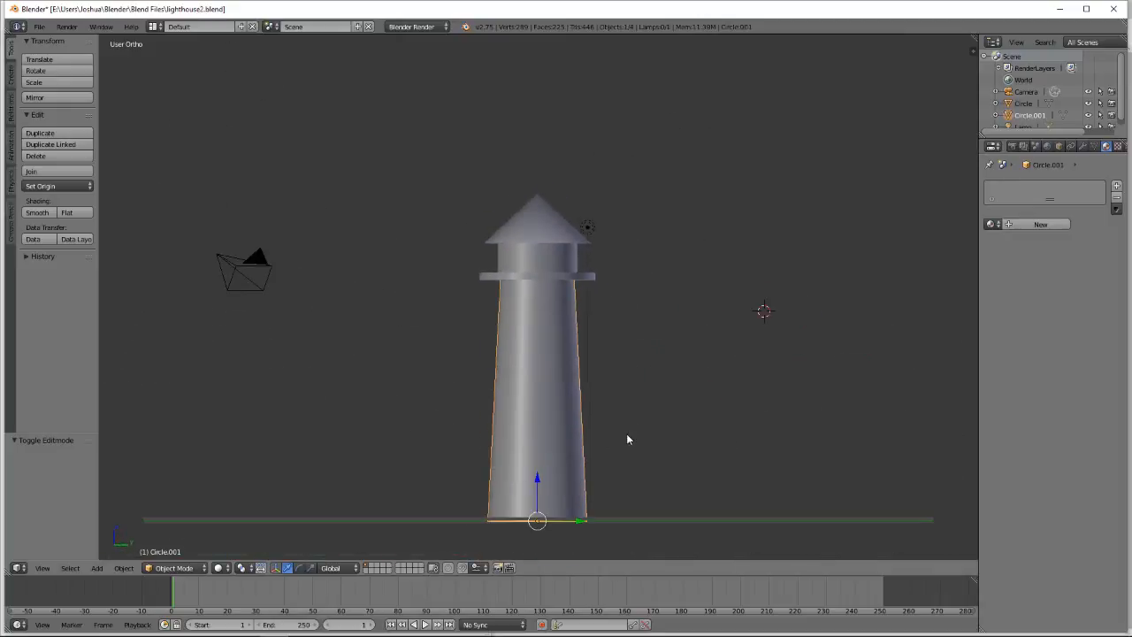
{"action": "middle_click_drag", "start_coordinate": [626, 434], "coordinate": [637, 438]}
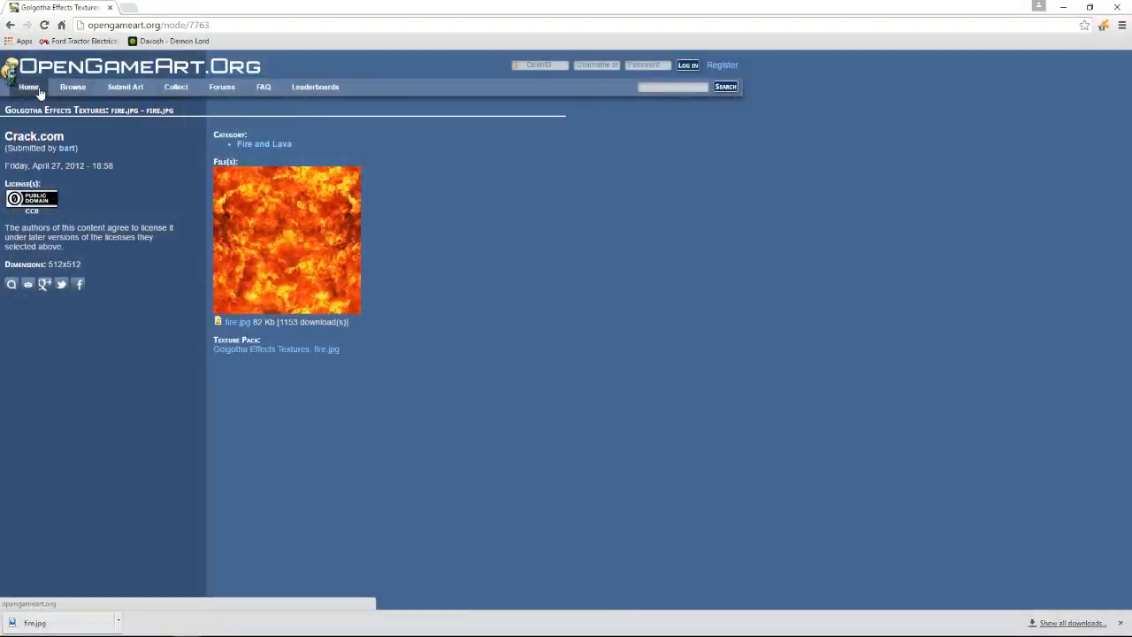
Switch to the browser and download stone wall 3.png from OpenGameArt's Brick and Stone (man-made) textures into the Pictures folder.
{"action": "left_click", "coordinate": [10, 25]}
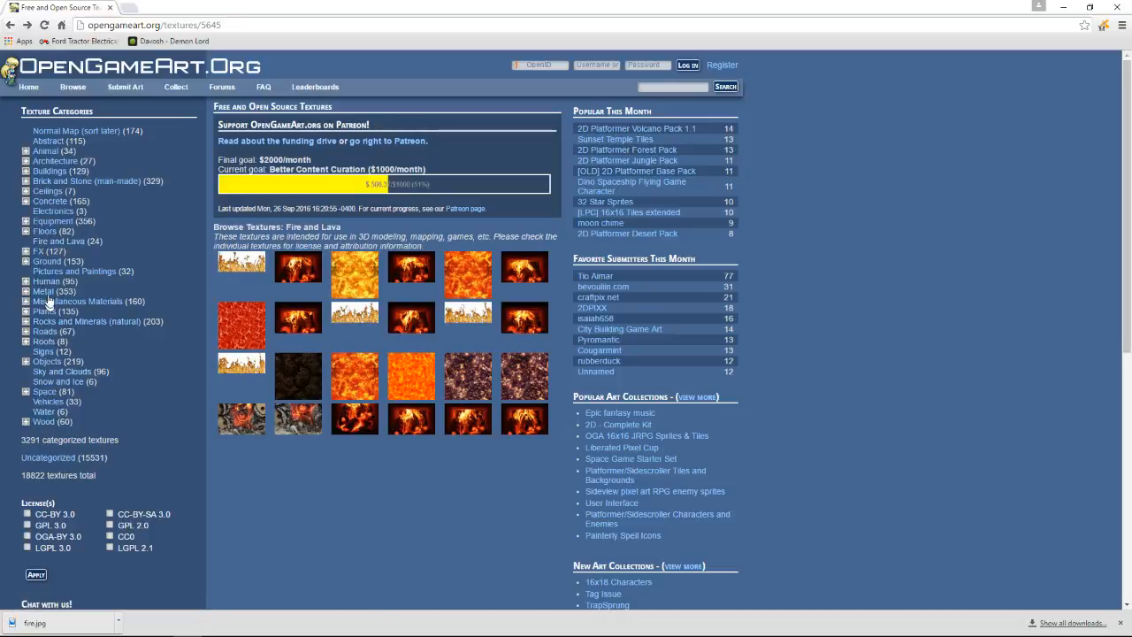
{"action": "left_click", "coordinate": [49, 182]}
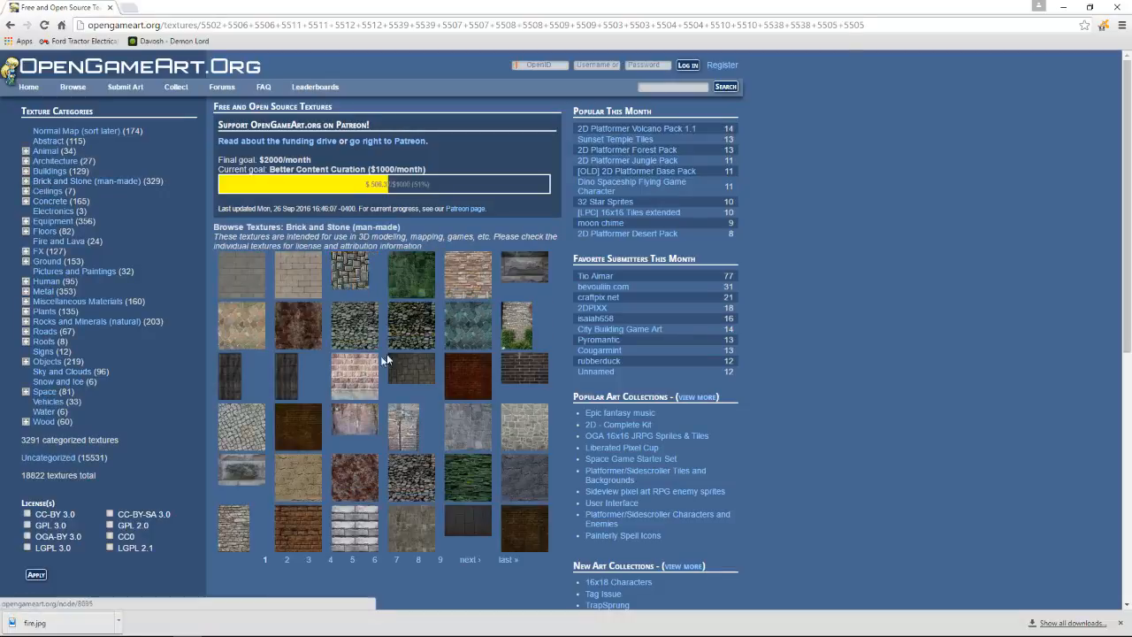
{"action": "left_click", "coordinate": [517, 428]}
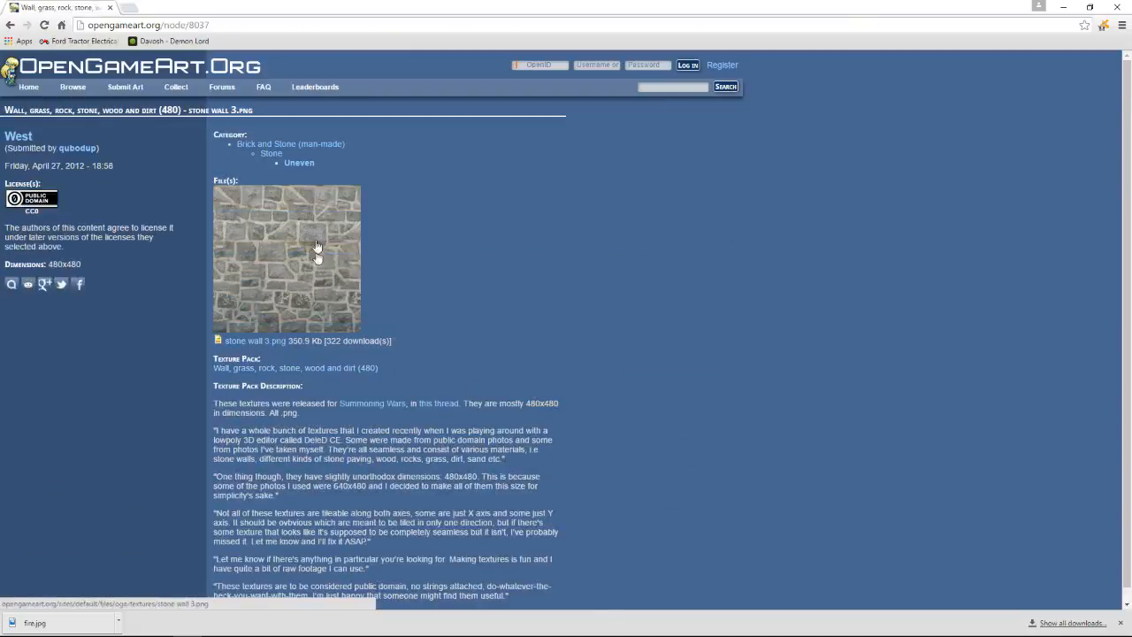
{"action": "left_click", "coordinate": [248, 343]}
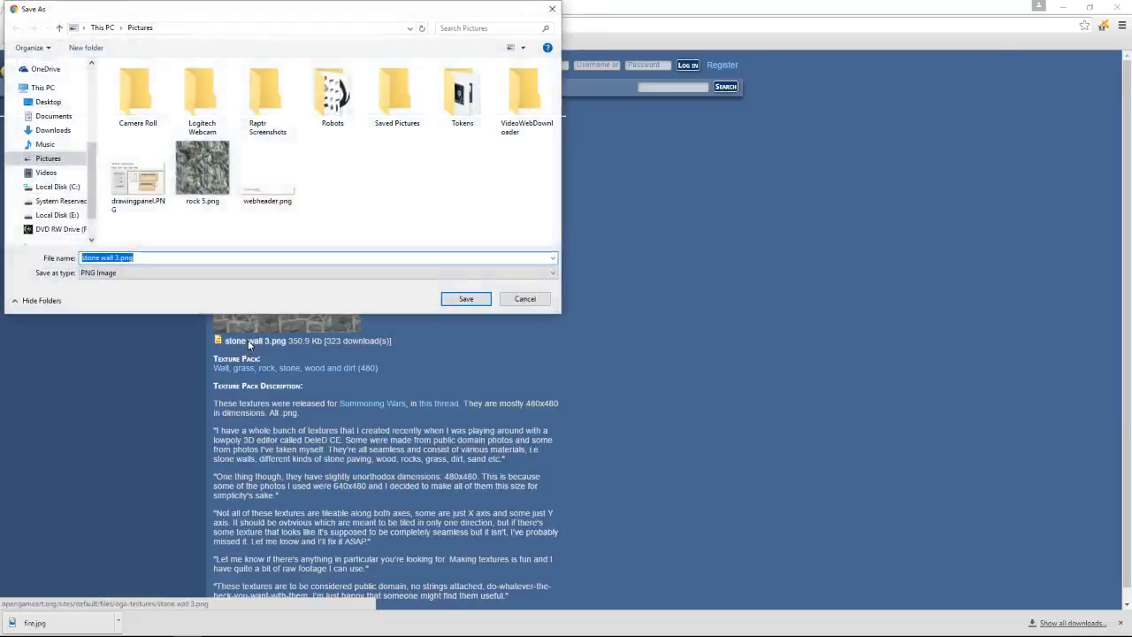
{"action": "left_click", "coordinate": [458, 298]}
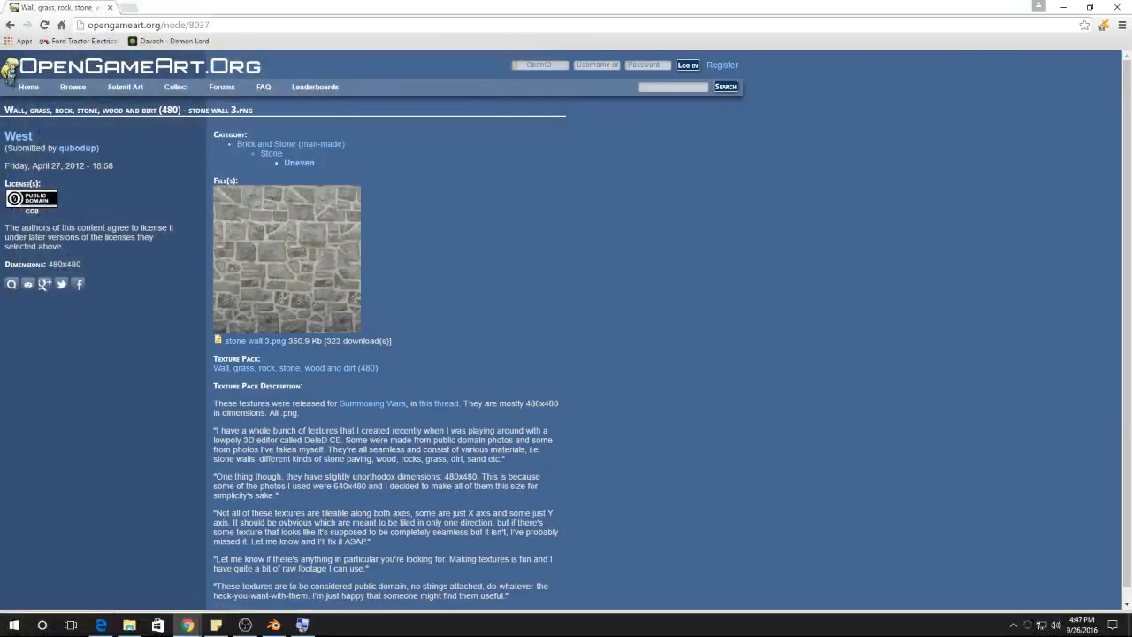
Switch back to Blender and give the tower shaft a new material with a new Image or Movie texture.
{"action": "left_click", "coordinate": [274, 625]}
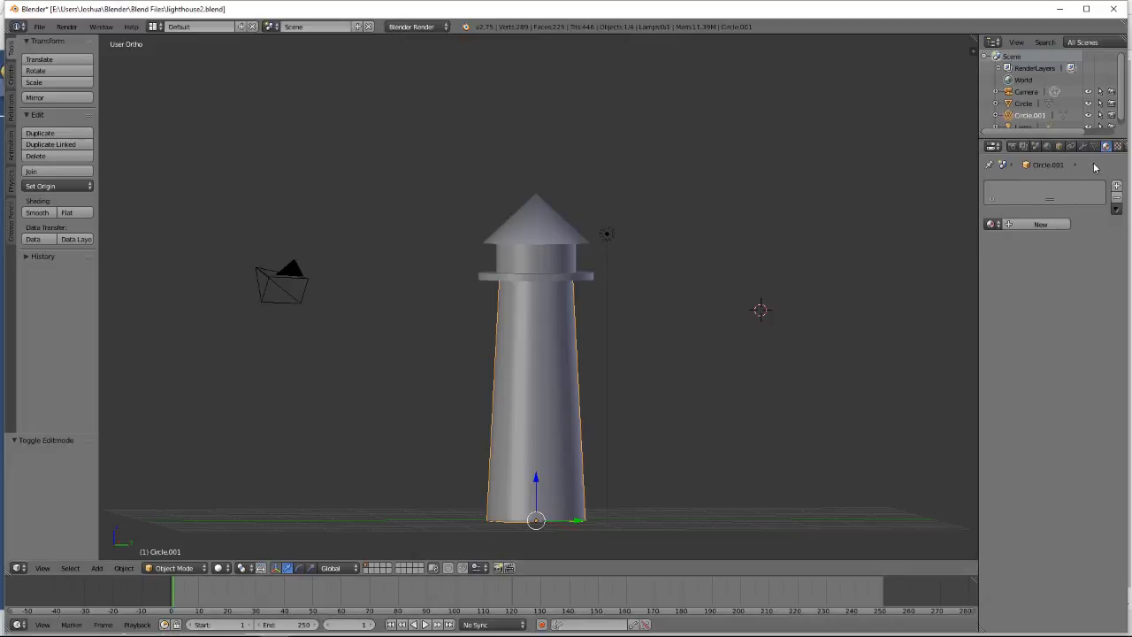
{"action": "left_click", "coordinate": [1049, 224]}
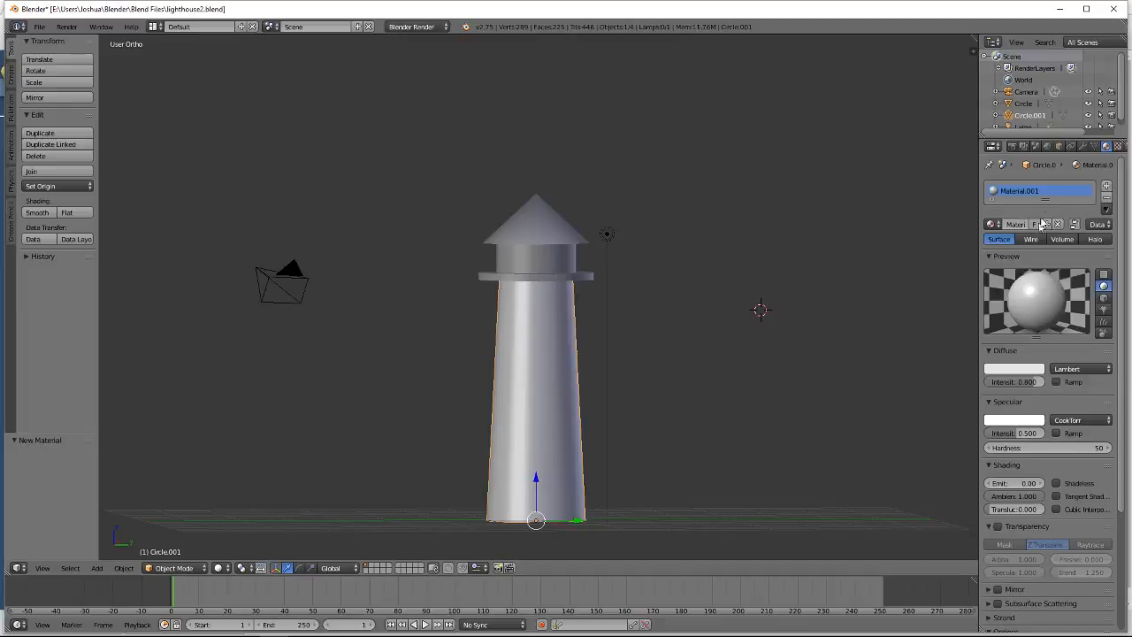
{"action": "left_click", "coordinate": [1116, 147]}
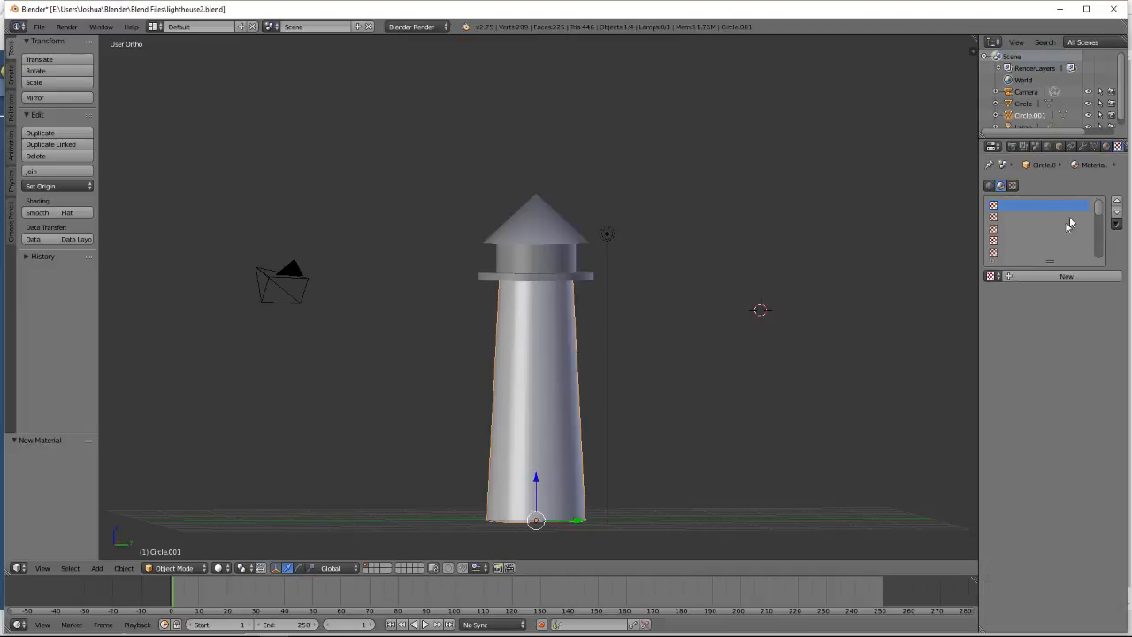
{"action": "left_click", "coordinate": [1035, 277]}
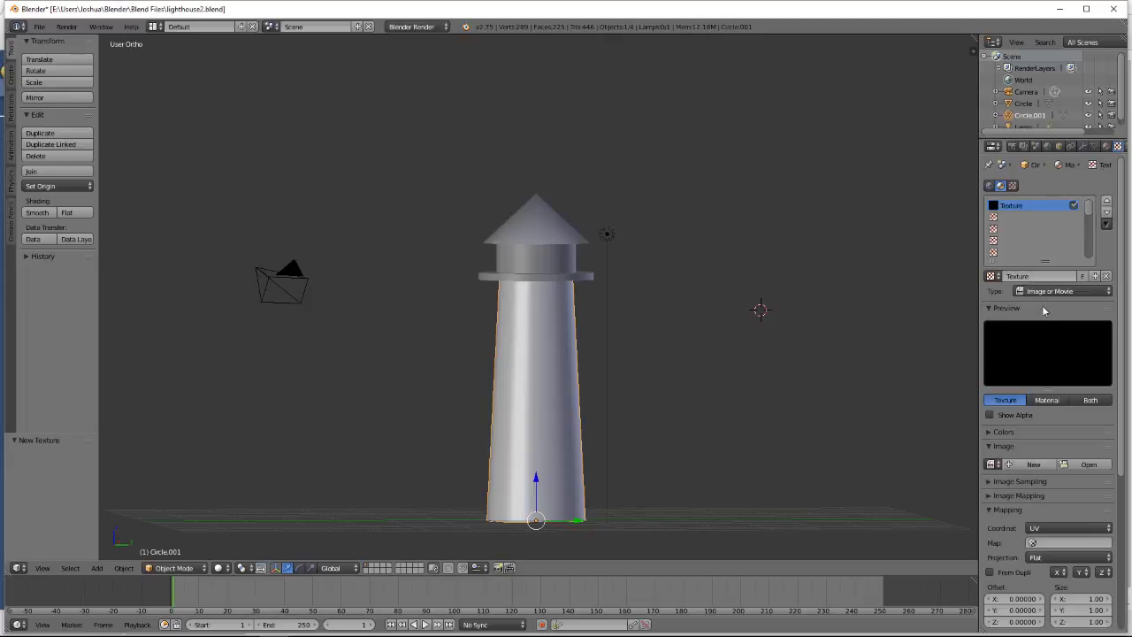
Load stone wall 3.png from the Pictures folder as the shaft's texture image and render the scene.
{"action": "left_click", "coordinate": [1070, 464]}
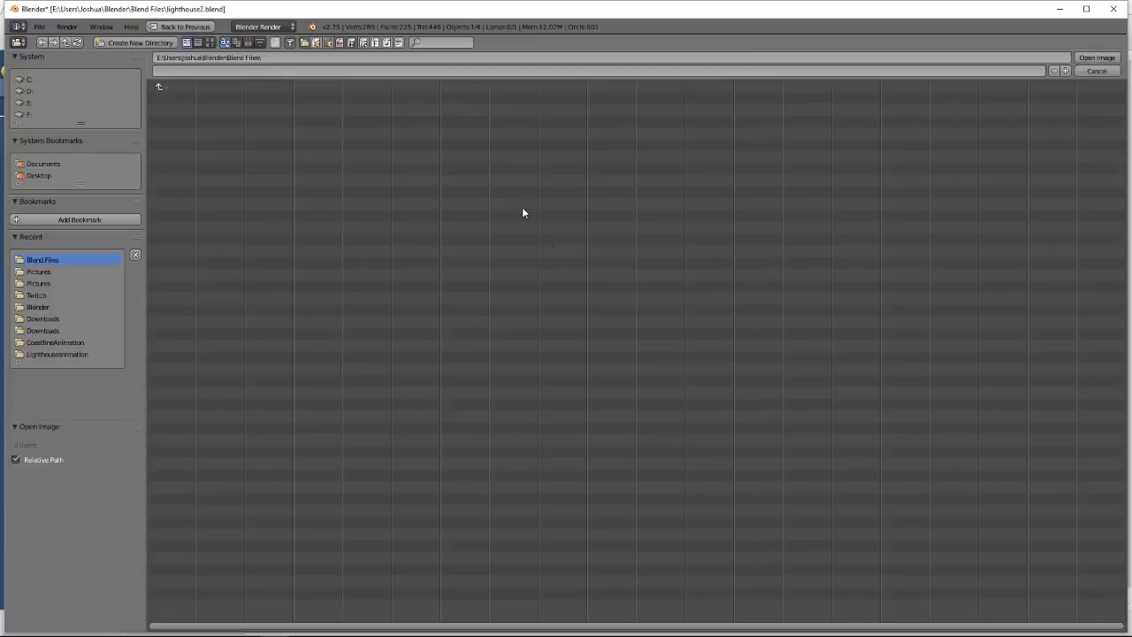
{"action": "left_click", "coordinate": [49, 273]}
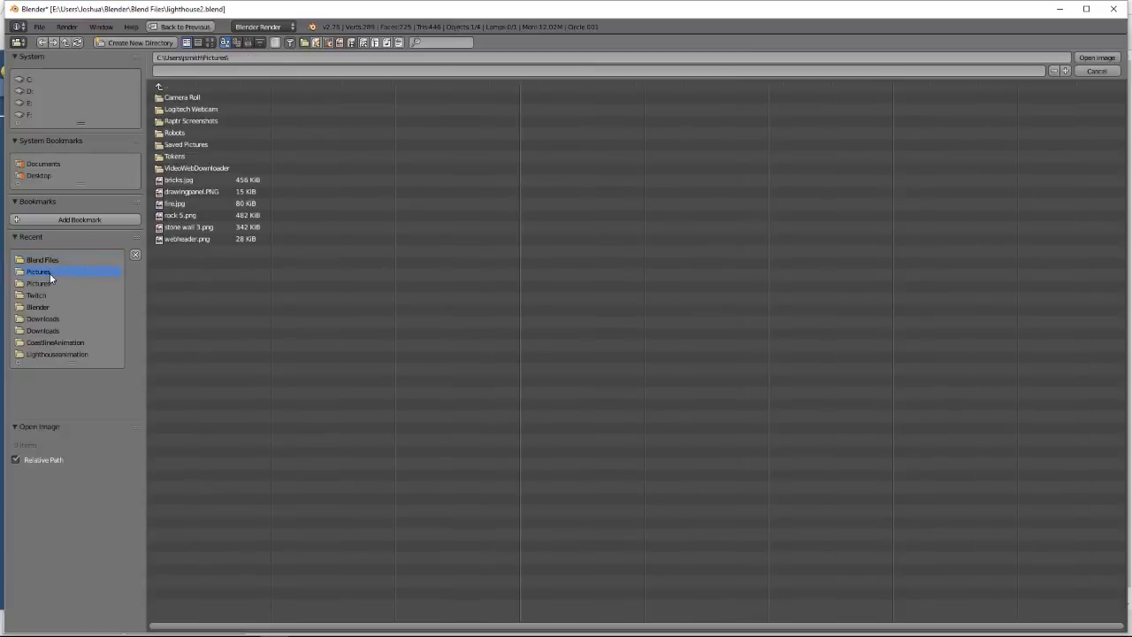
{"action": "left_click", "coordinate": [189, 230]}
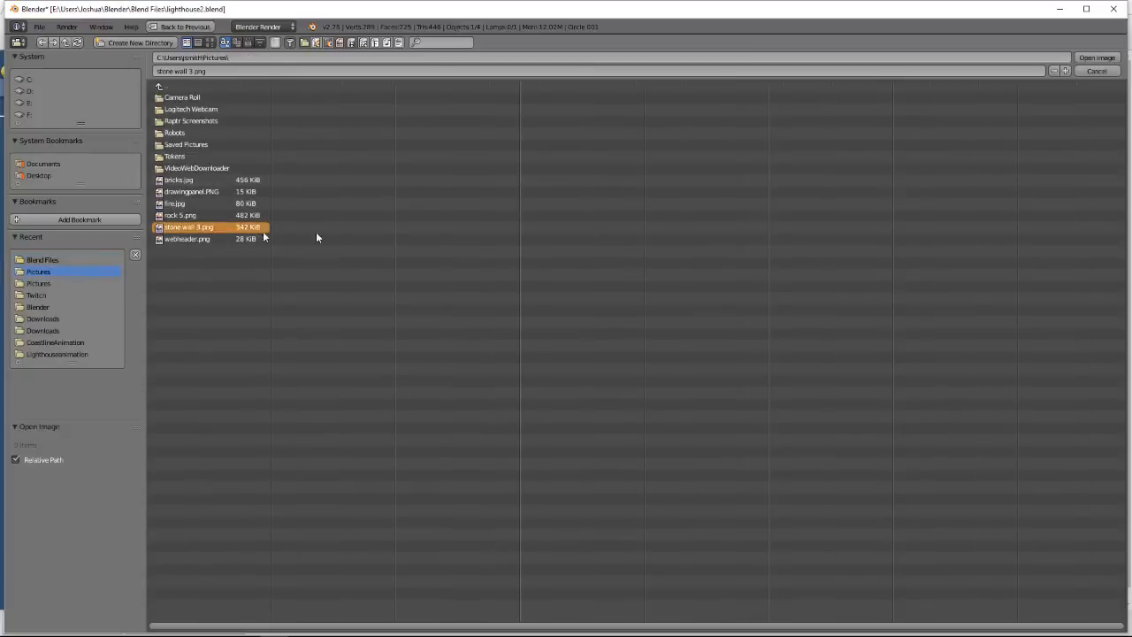
{"action": "left_click", "coordinate": [1097, 57]}
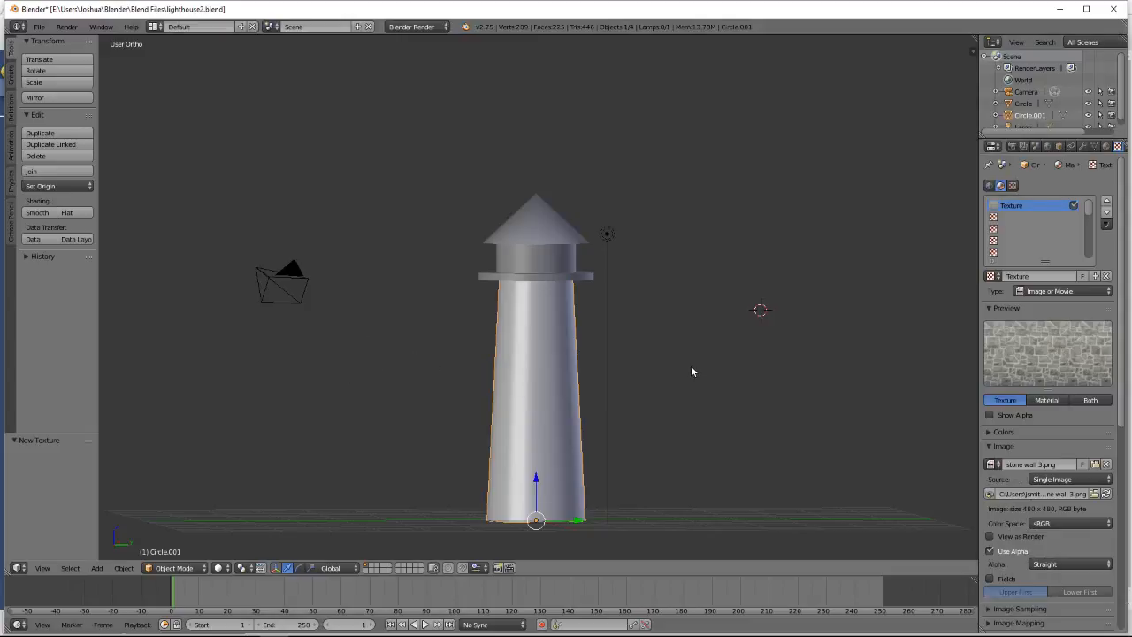
{"action": "key", "text": "F12"}
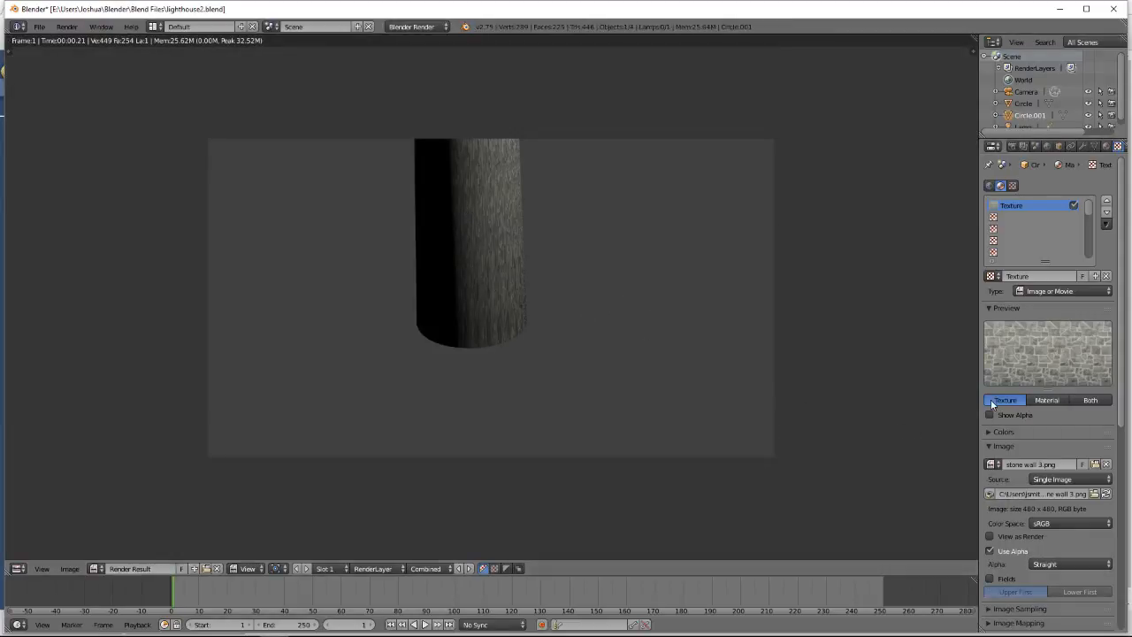
Set the stone texture's mapping to Generated coordinates with Tube projection and render the scene again.
{"action": "scroll", "coordinate": [1023, 453], "scroll_direction": "down", "scroll_amount": 6}
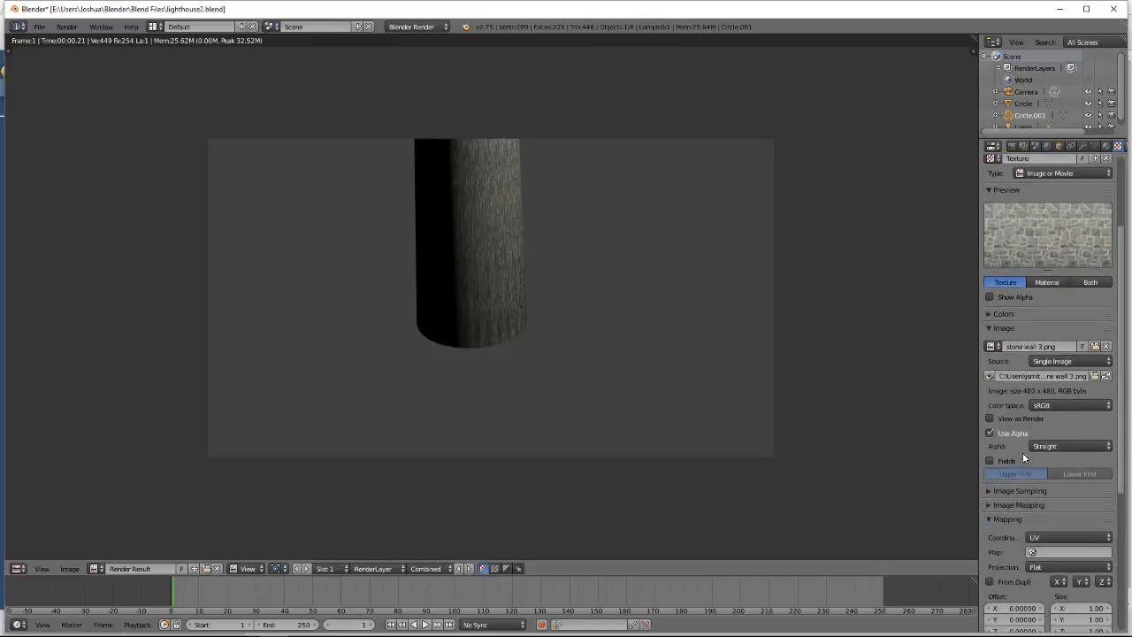
{"action": "scroll", "coordinate": [1025, 456], "scroll_direction": "down", "scroll_amount": 3}
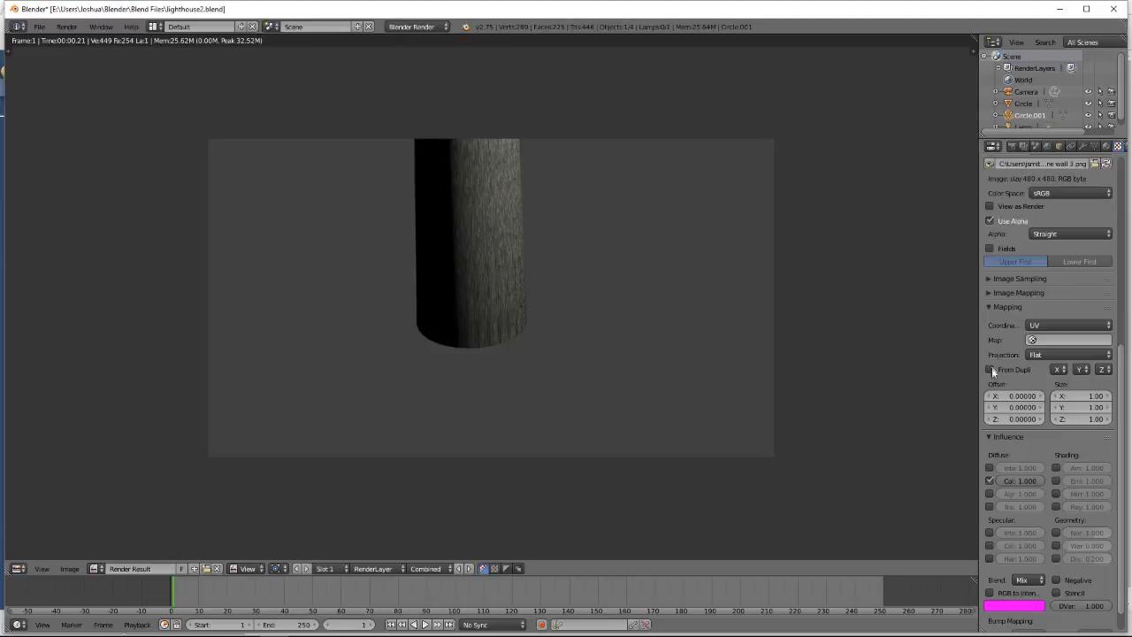
{"action": "left_click", "coordinate": [1080, 327]}
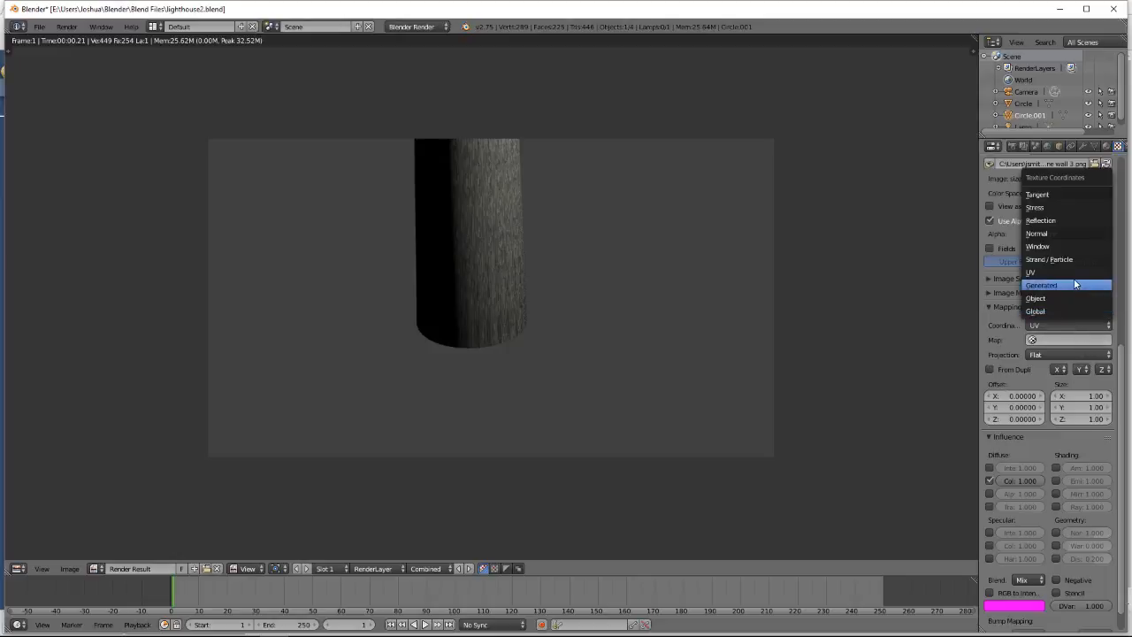
{"action": "left_click", "coordinate": [1075, 284]}
{"action": "left_click", "coordinate": [1063, 336]}
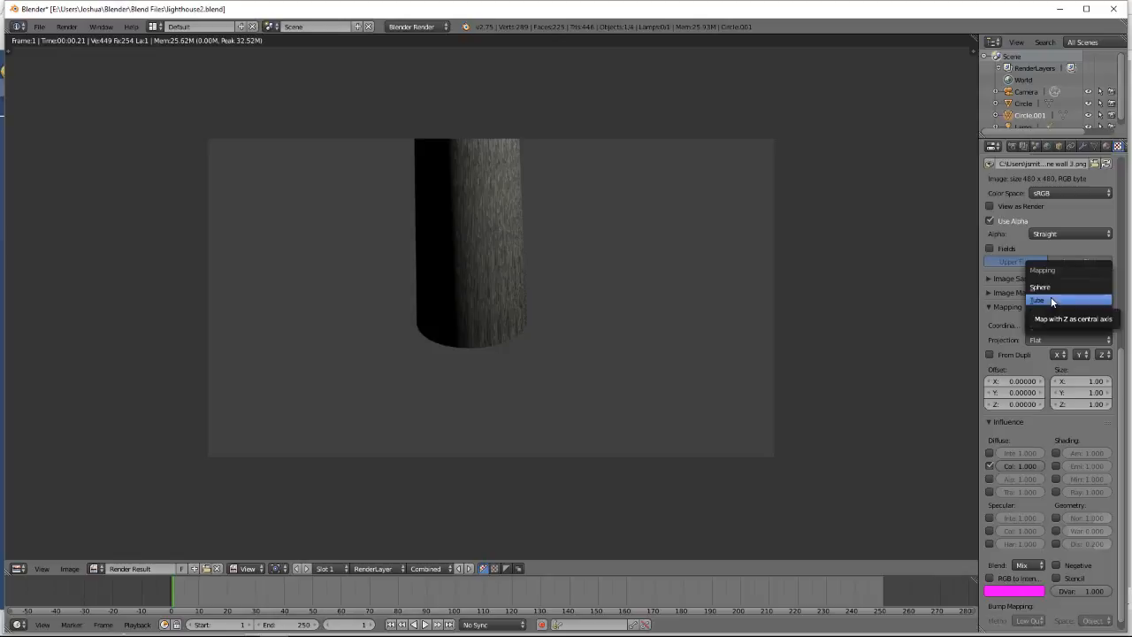
{"action": "left_click", "coordinate": [1052, 302]}
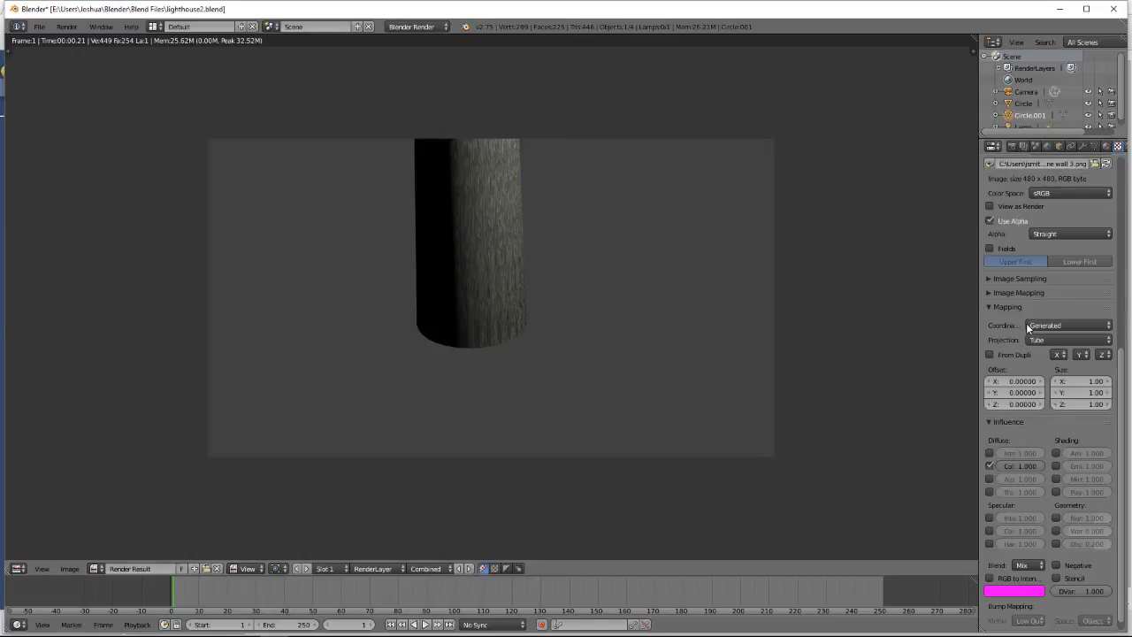
{"action": "key", "text": "F12"}
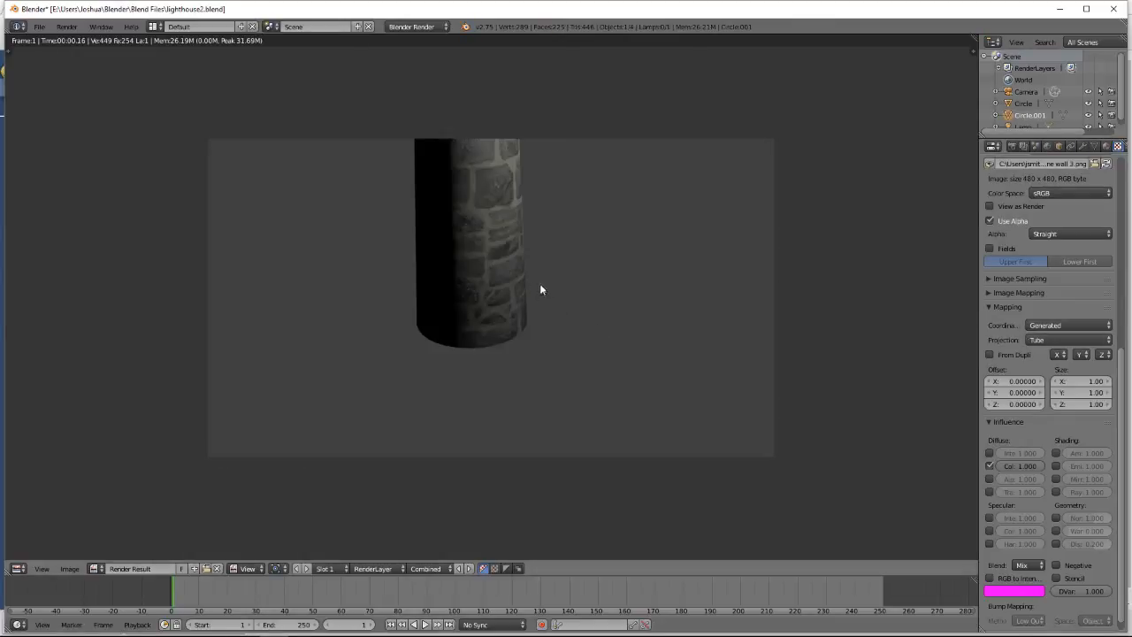
Close the render, raise the camera about 2.93 units along Z, and render the lighthouse from the higher viewpoint.
{"action": "key", "text": "Escape"}
{"action": "right_click", "coordinate": [268, 277]}
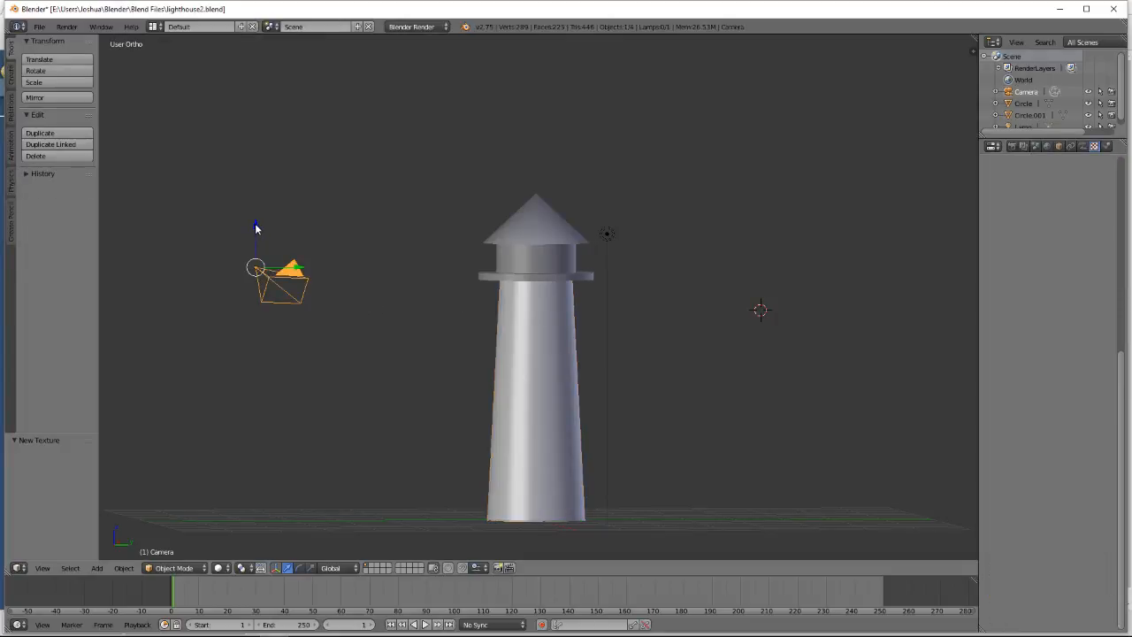
{"action": "left_click_drag", "start_coordinate": [256, 229], "coordinate": [257, 88]}
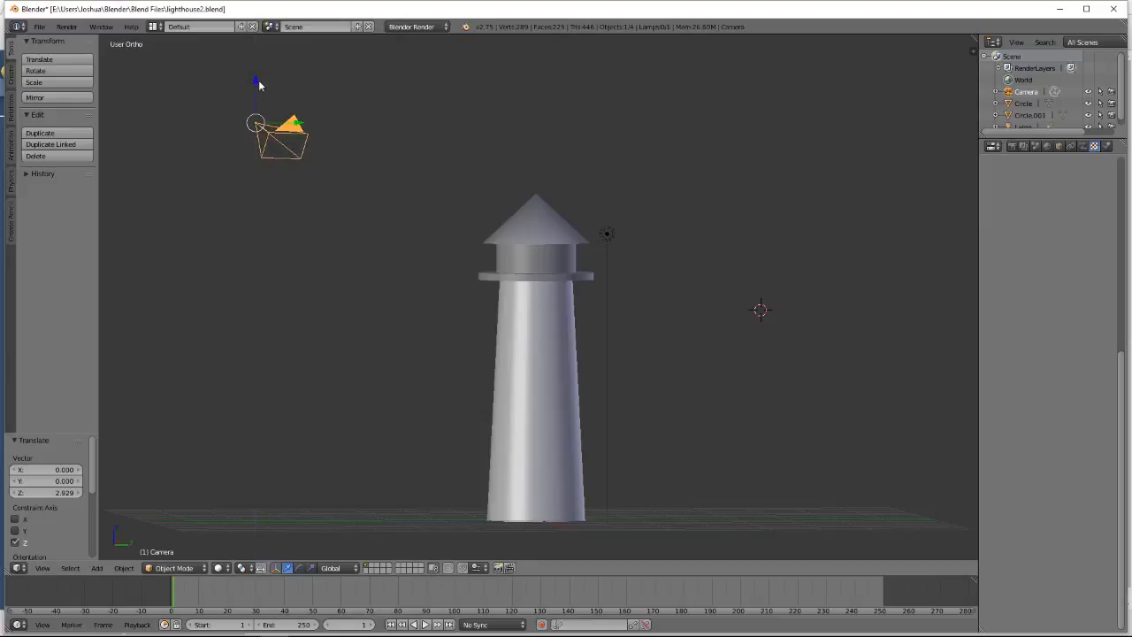
{"action": "key", "text": "KP_5"}
{"action": "scroll", "coordinate": [344, 217], "scroll_direction": "down", "scroll_amount": 3}
{"action": "key", "text": "KP_5"}
{"action": "key", "text": "F12"}
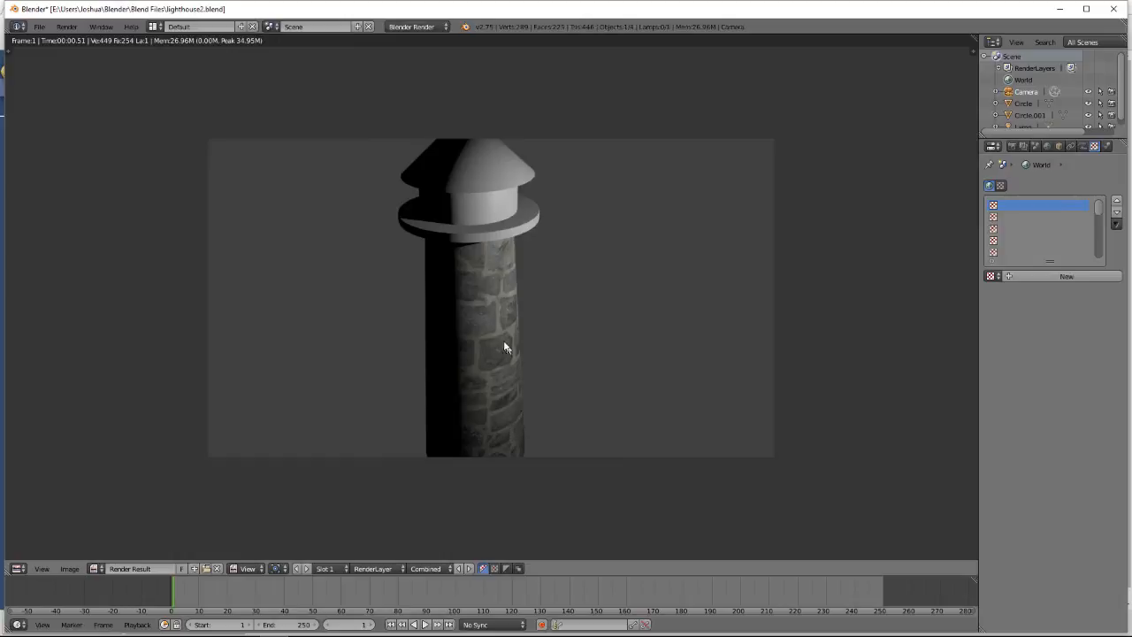
Close the render and reselect the tower shaft to bring up its stone texture's mapping settings.
{"action": "key", "text": "Escape"}
{"action": "right_click", "coordinate": [572, 362]}
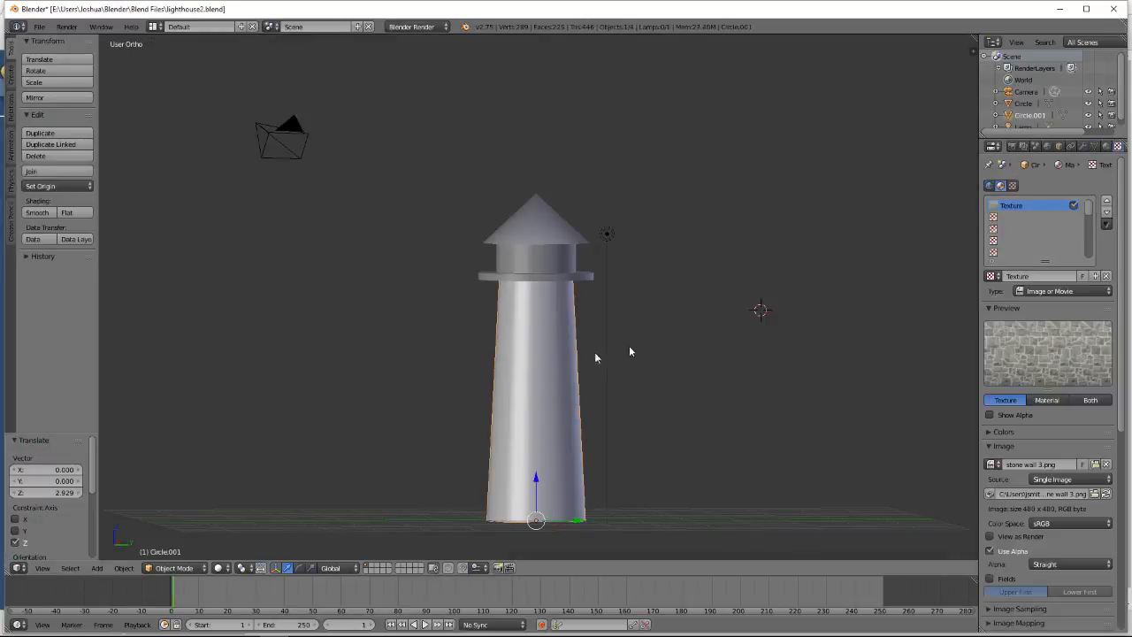
{"action": "scroll", "coordinate": [1111, 421], "scroll_direction": "down", "scroll_amount": 8}
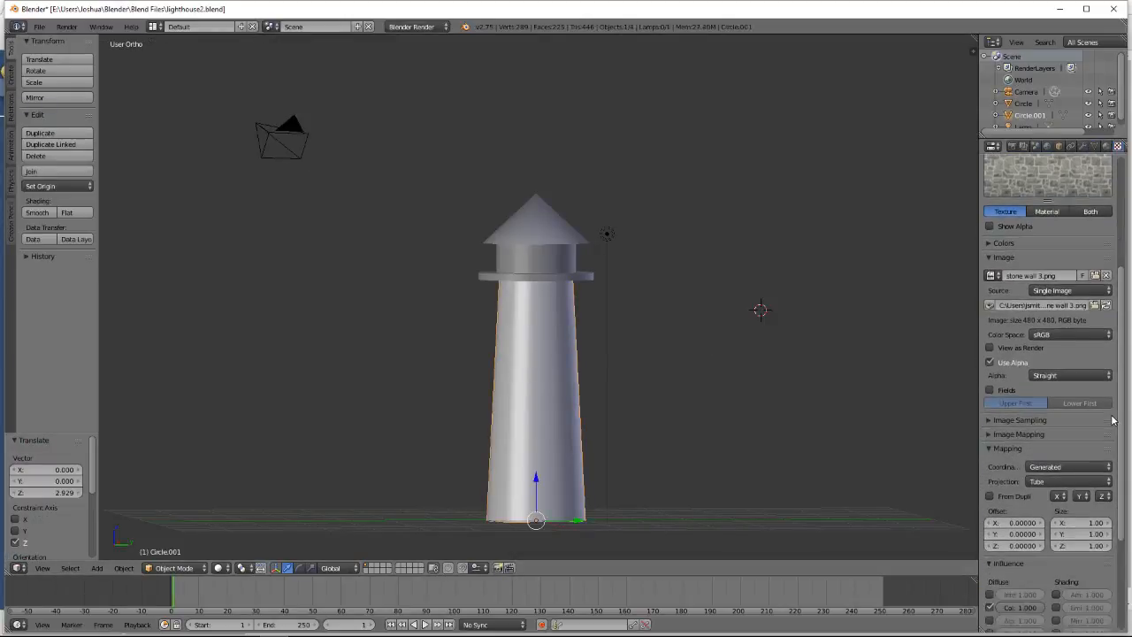
{"action": "scroll", "coordinate": [1113, 418], "scroll_direction": "down", "scroll_amount": 1}
Set the stone texture's mapping size to 5 on X, Y and Z and render the lighthouse.
{"action": "left_click", "coordinate": [1083, 368]}
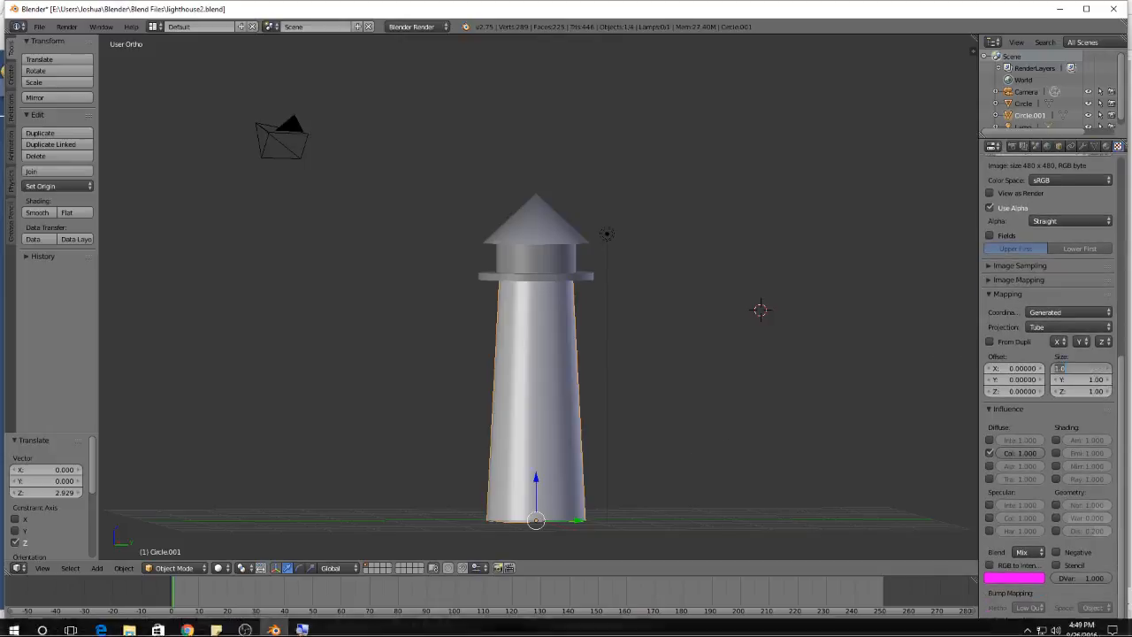
{"action": "left_click", "coordinate": [215, 627]}
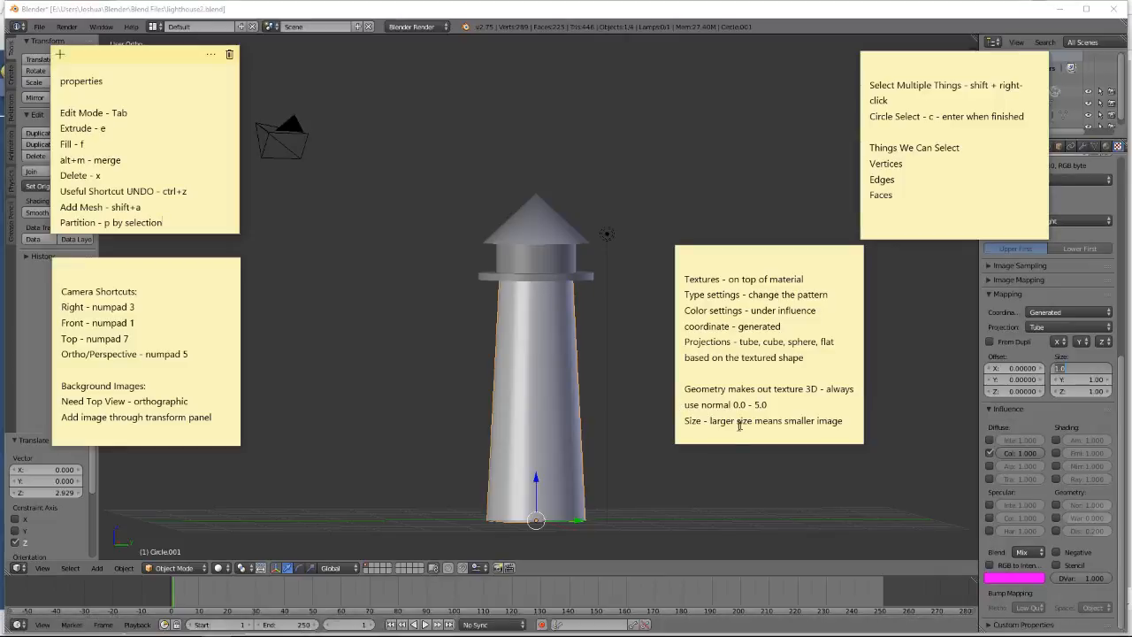
{"action": "left_click", "coordinate": [1077, 376]}
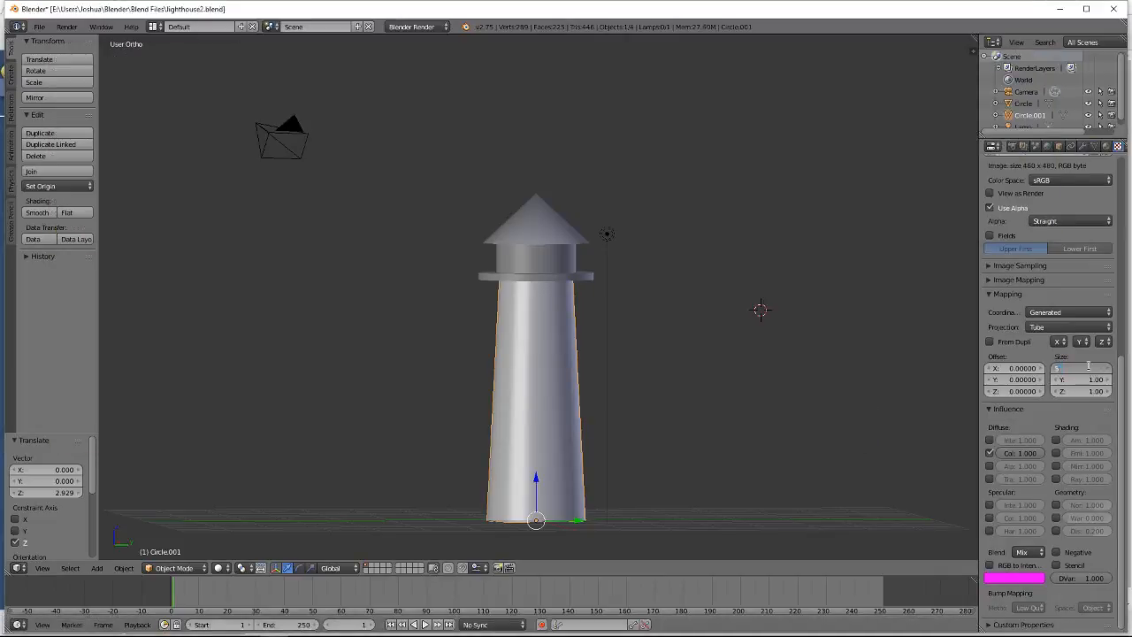
{"action": "key", "text": "Return"}
{"action": "left_click", "coordinate": [1087, 379]}
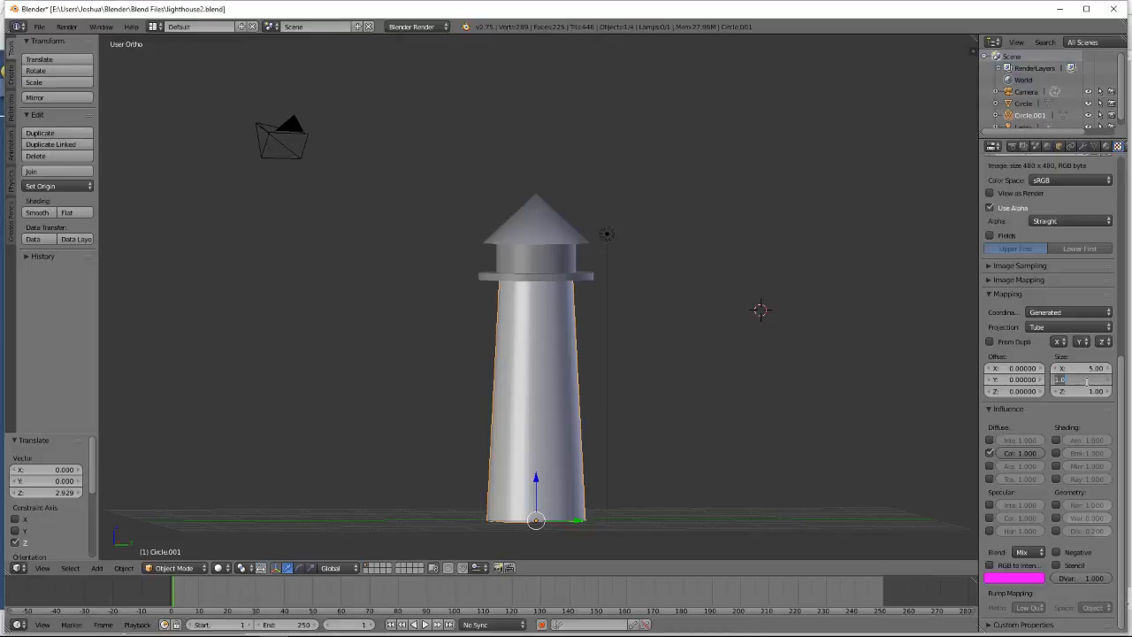
{"action": "type", "text": "5"}
{"action": "key", "text": "Return"}
{"action": "left_click", "coordinate": [1087, 391]}
{"action": "type", "text": "5"}
{"action": "key", "text": "Return"}
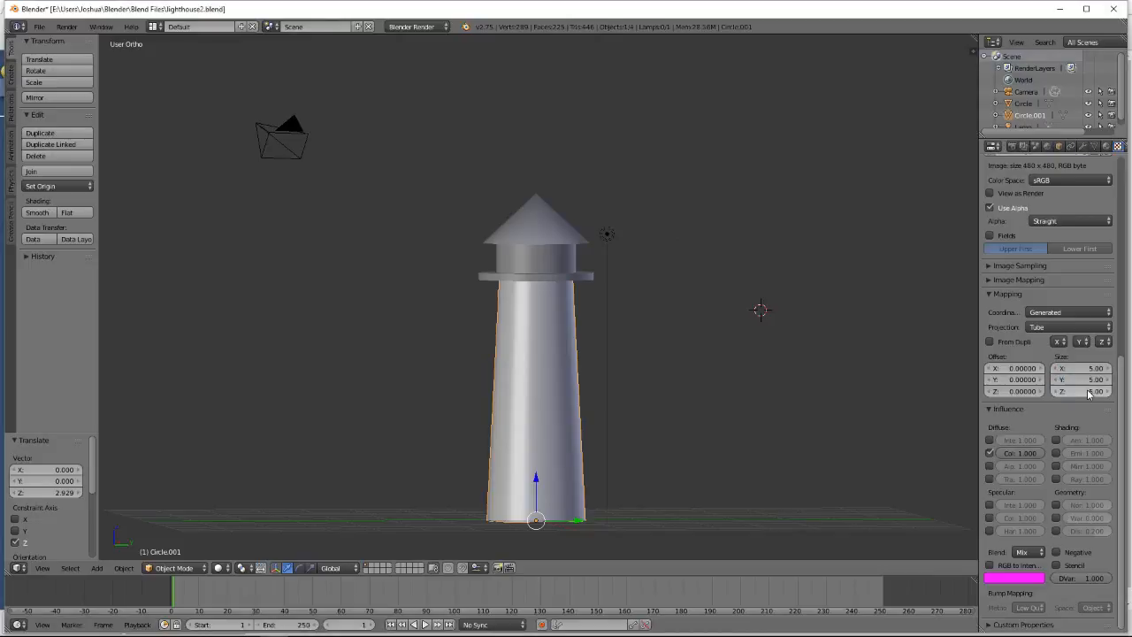
{"action": "left_click", "coordinate": [817, 353]}
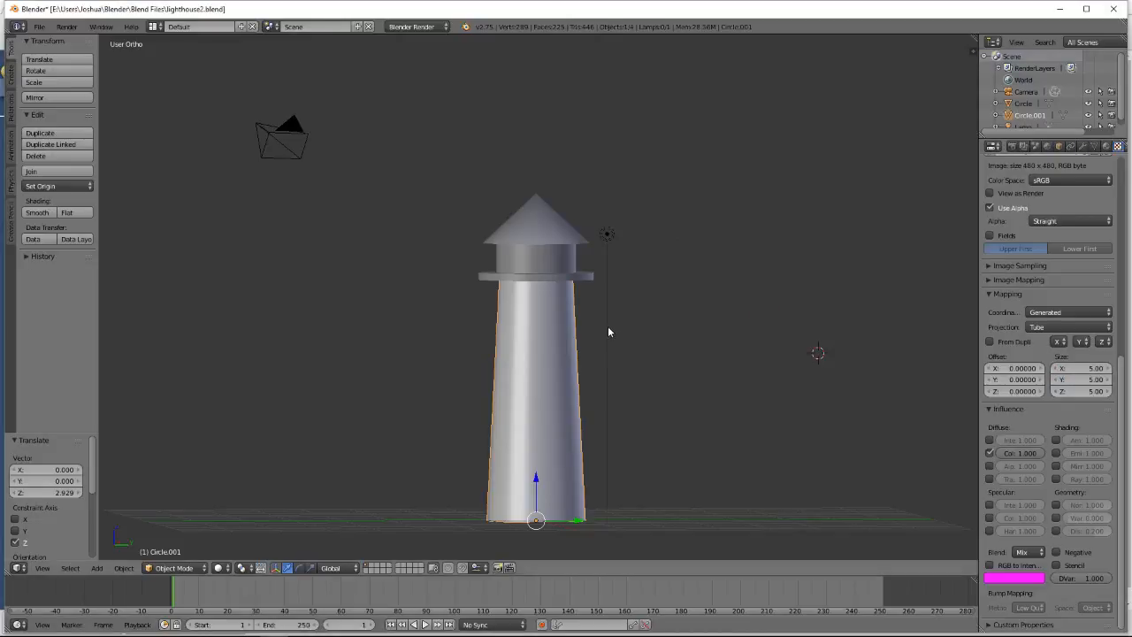
{"action": "key", "text": "F12"}
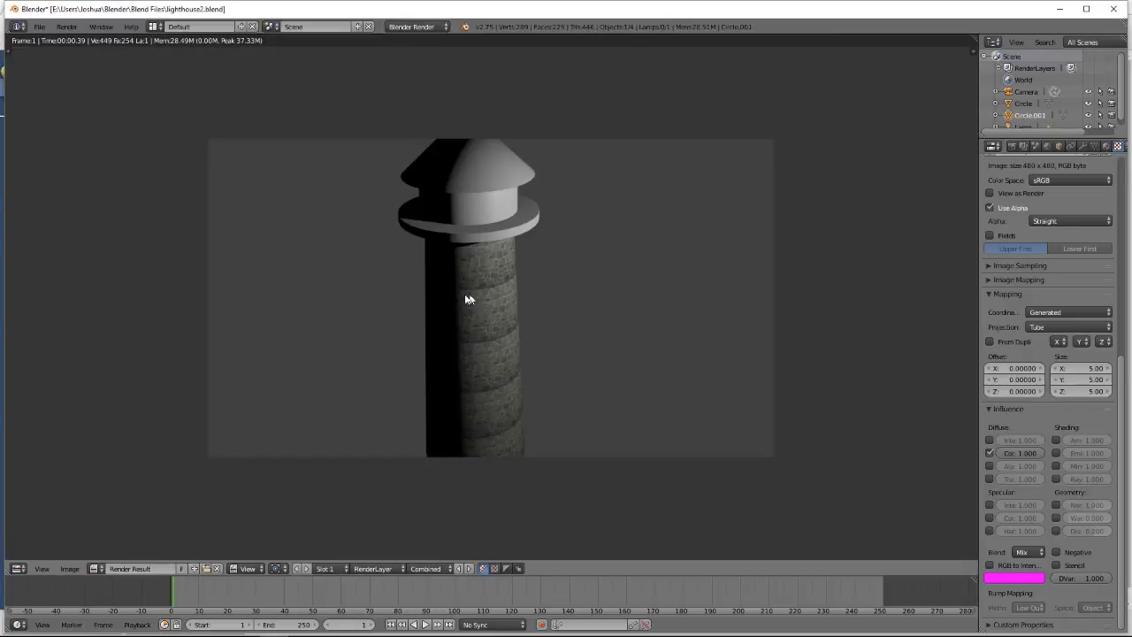
Set the stone texture's mapping size to 2 on X, Y and Z and render the lighthouse again.
{"action": "left_click", "coordinate": [1078, 368]}
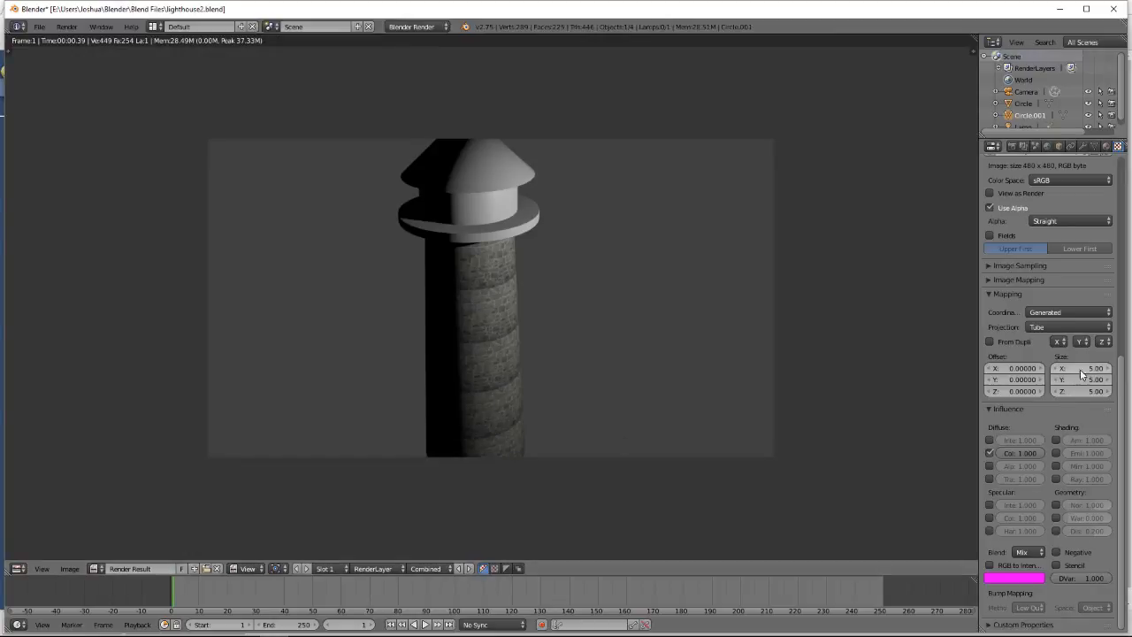
{"action": "type", "text": "2"}
{"action": "key", "text": "Return"}
{"action": "left_click", "coordinate": [1081, 381]}
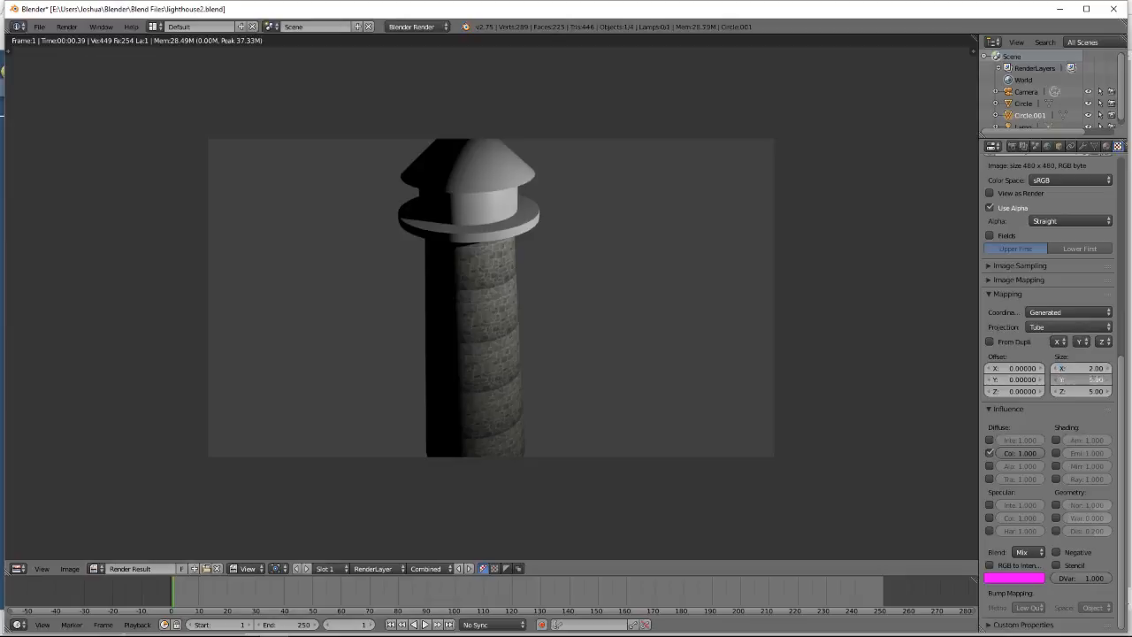
{"action": "type", "text": "2"}
{"action": "key", "text": "Return"}
{"action": "left_click", "coordinate": [1086, 392]}
{"action": "type", "text": "2"}
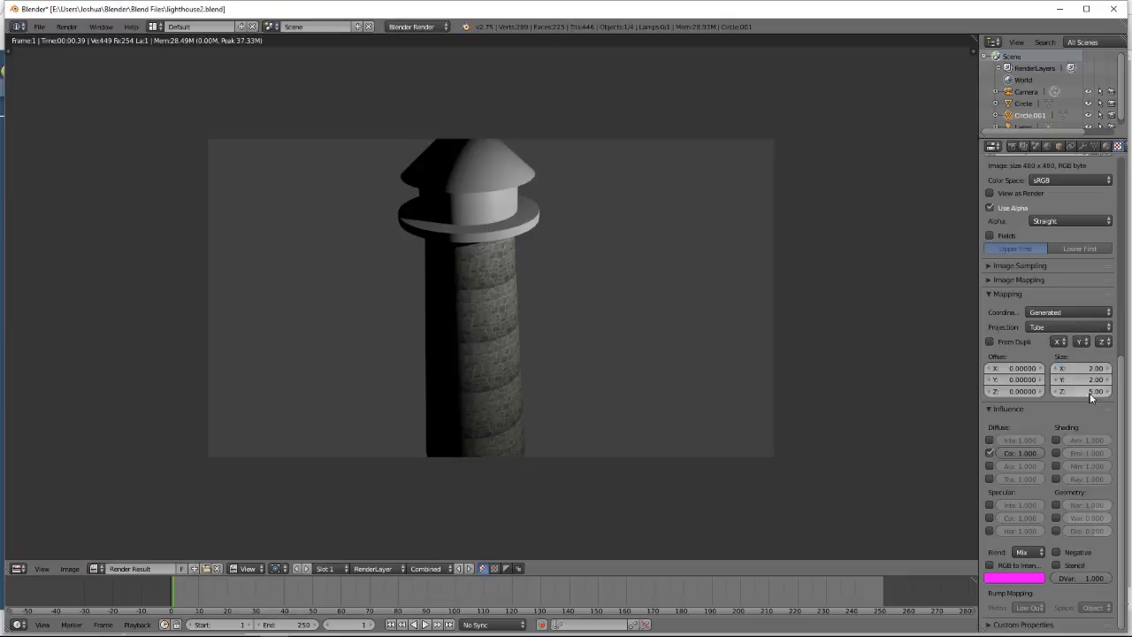
{"action": "key", "text": "Return"}
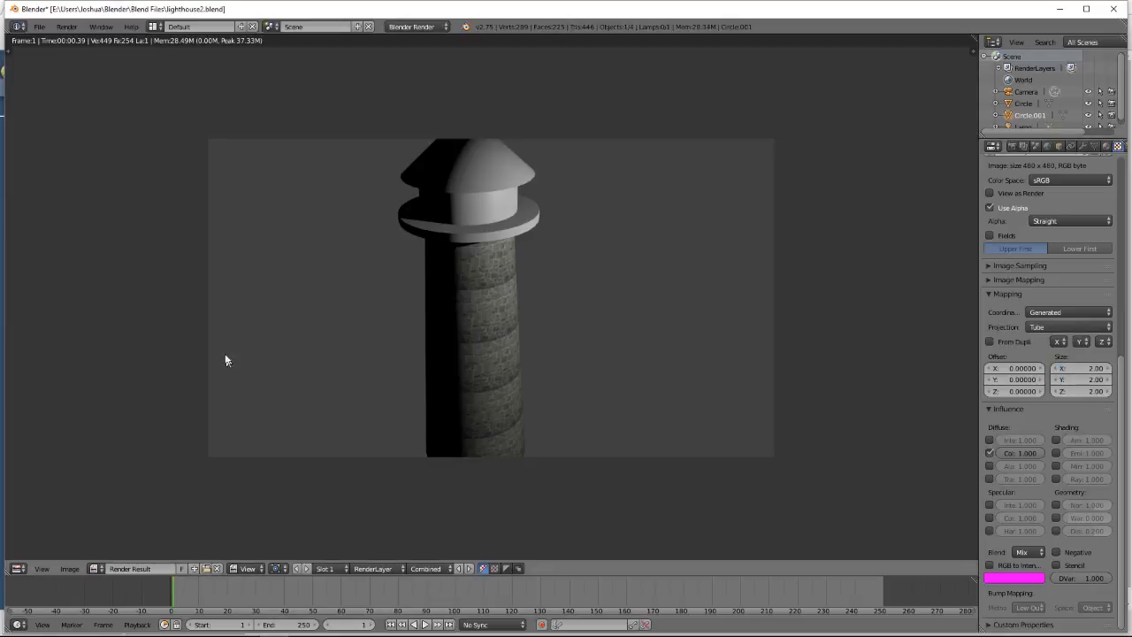
{"action": "key", "text": "F12"}
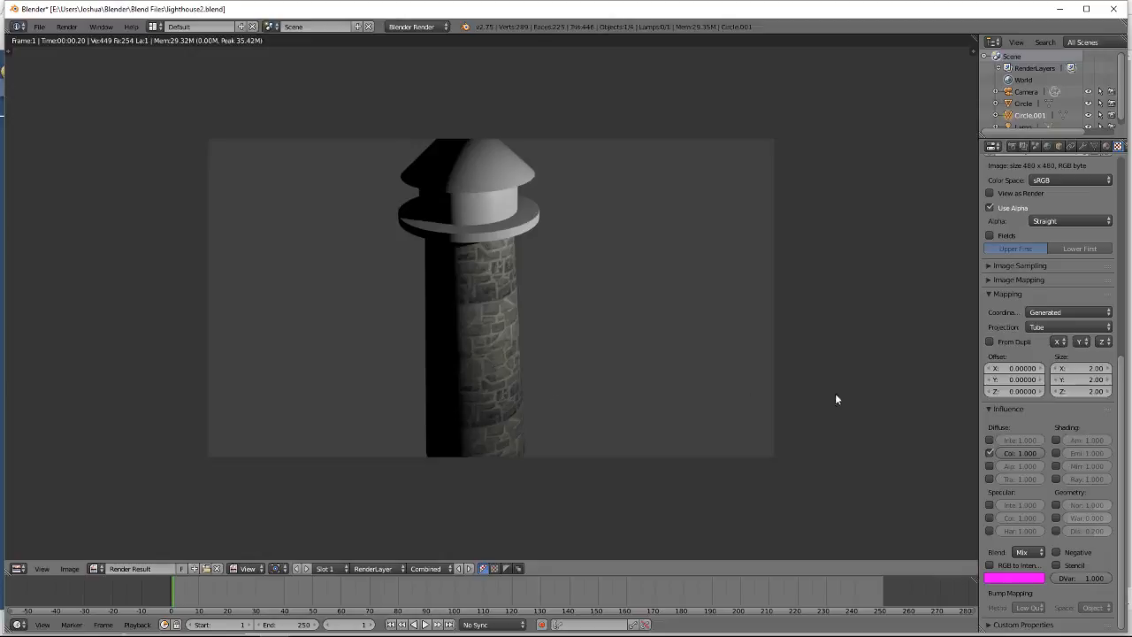
Close the render, enable the stone texture's Normal influence on geometry, and render the bumpy wall.
{"action": "key", "text": "Escape"}
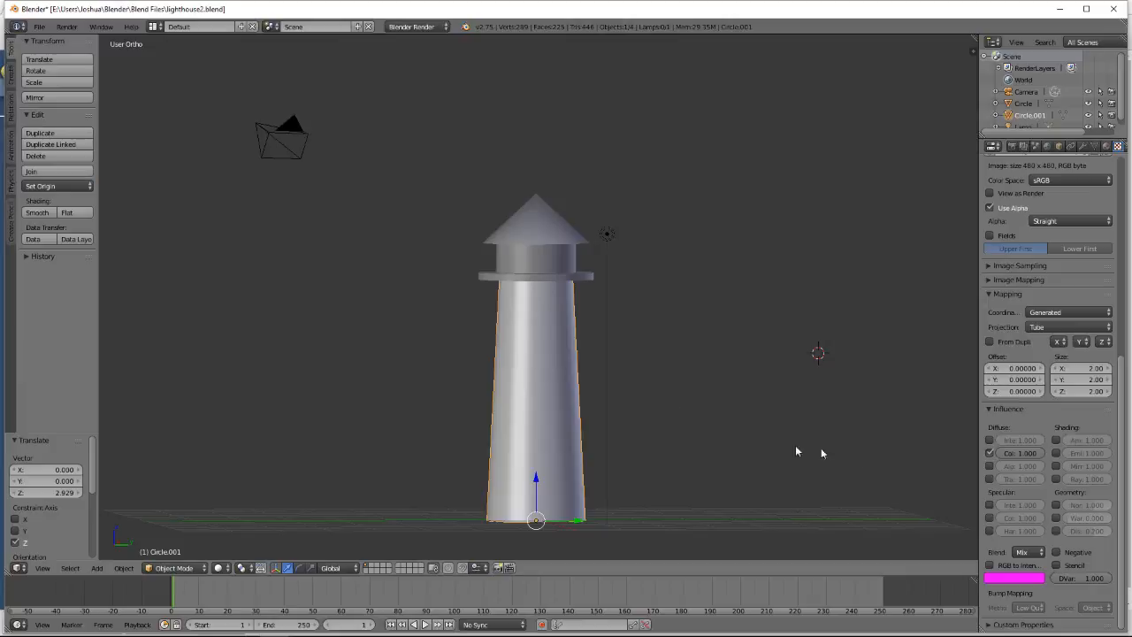
{"action": "left_click", "coordinate": [1056, 505]}
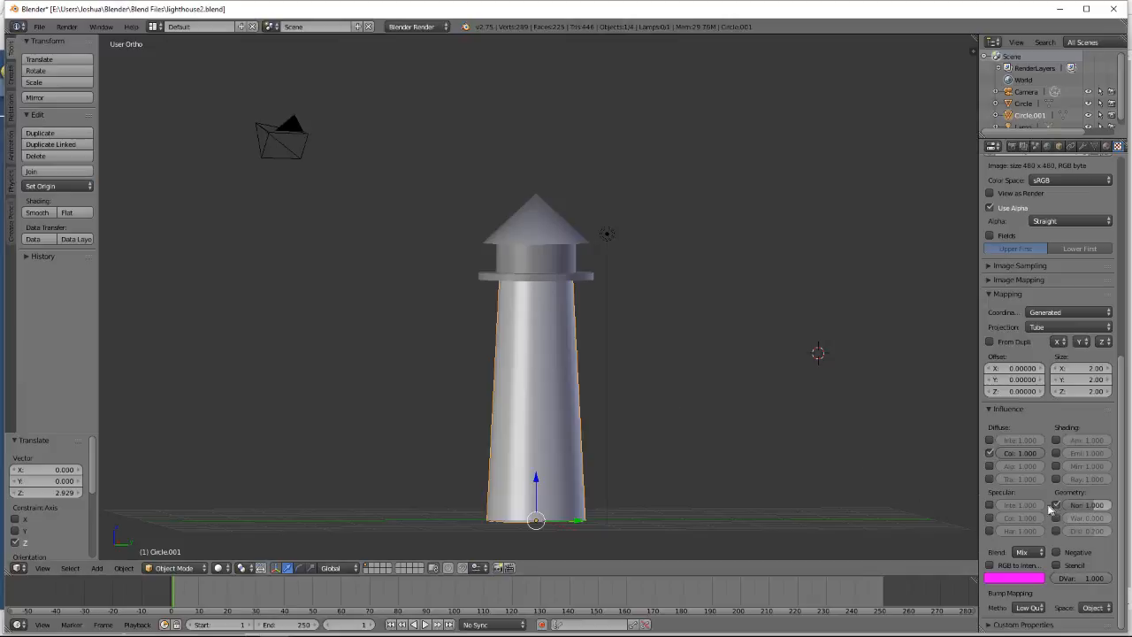
{"action": "key", "text": "F12"}
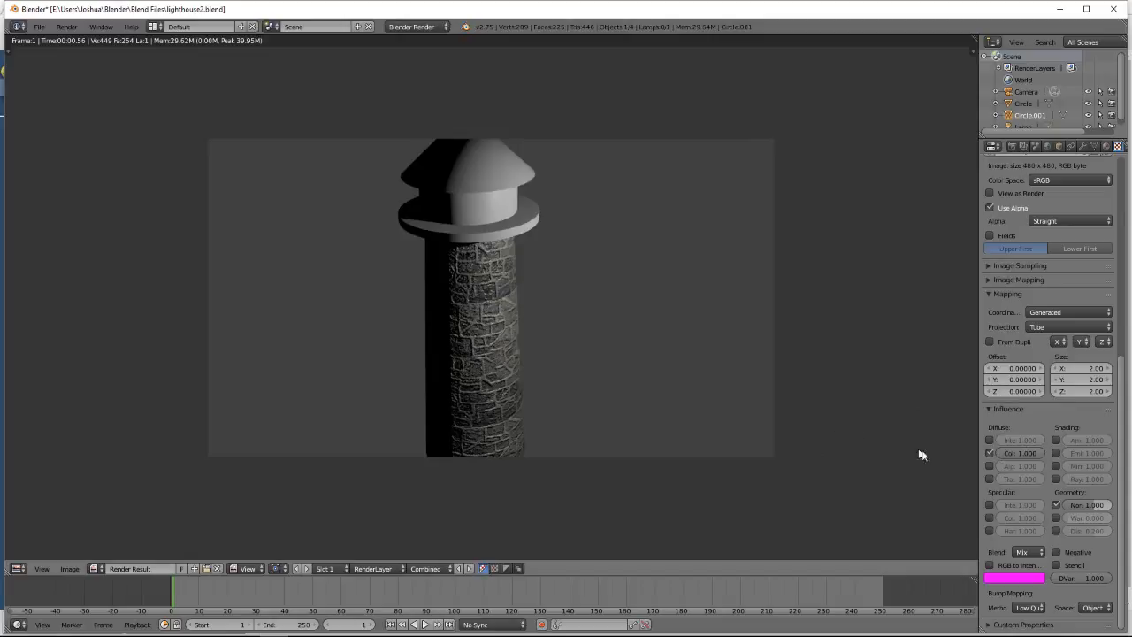
Set the stone texture's Normal influence to -1, render the lighthouse, and close the render.
{"action": "left_click", "coordinate": [1097, 506]}
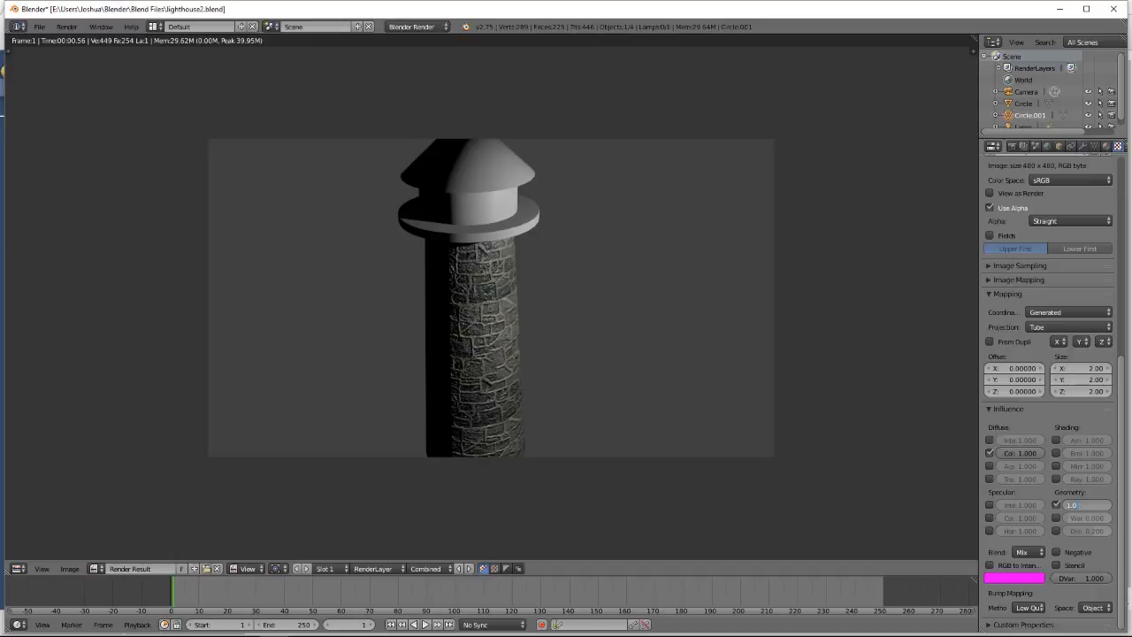
{"action": "key", "text": "BackSpace"}
{"action": "key", "text": "Return"}
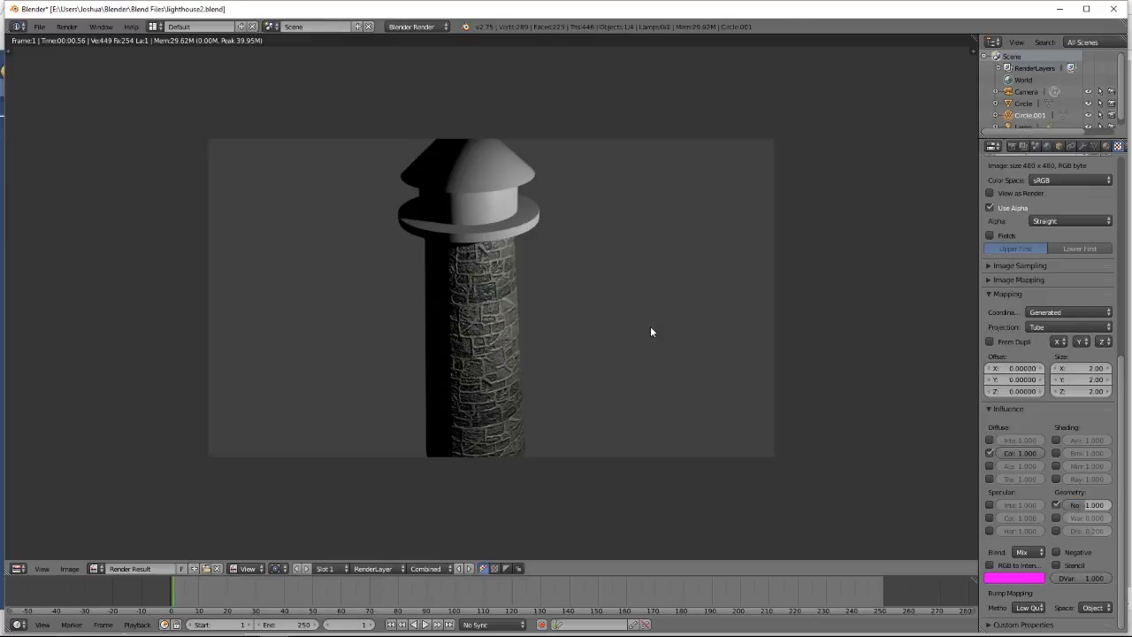
{"action": "key", "text": "F12"}
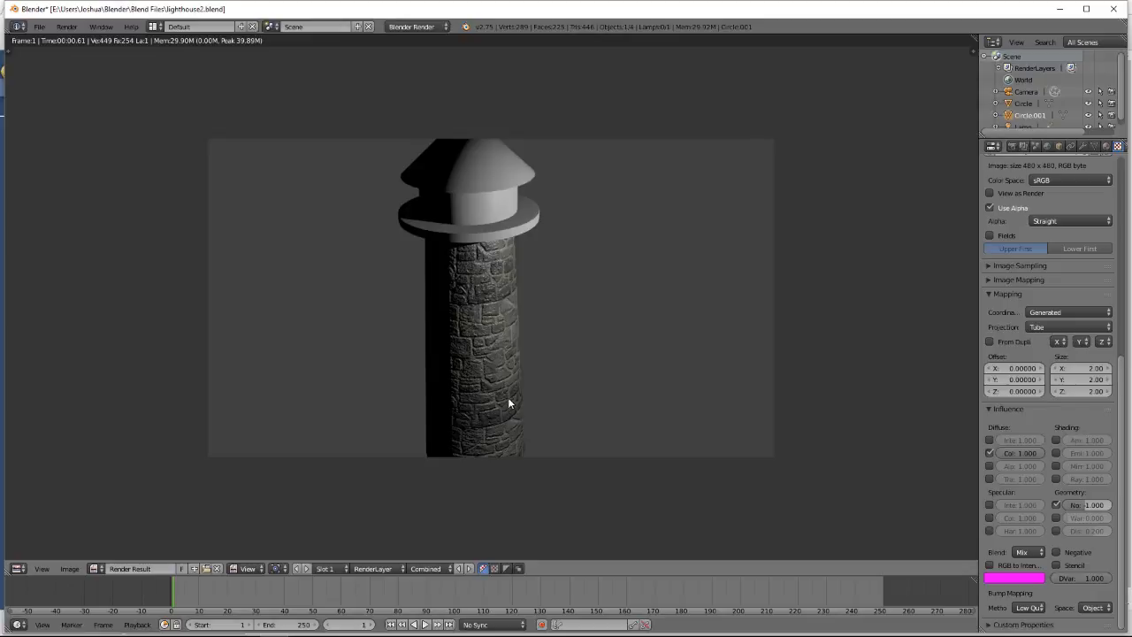
{"action": "key", "text": "Escape"}
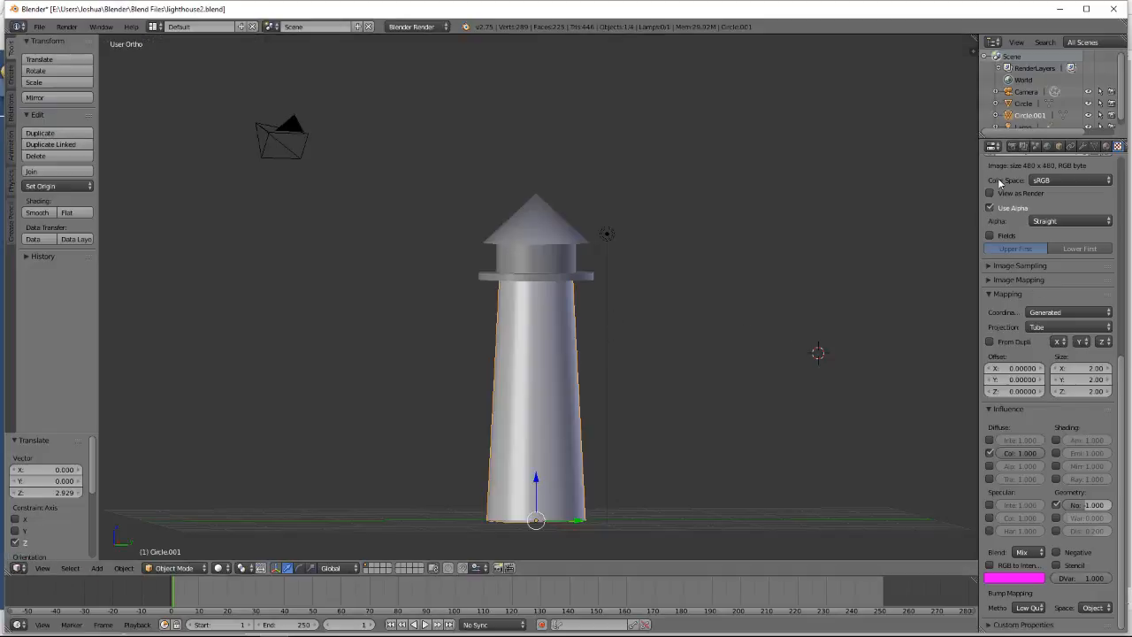
{"action": "scroll", "coordinate": [646, 386], "scroll_direction": "down", "scroll_amount": 1}
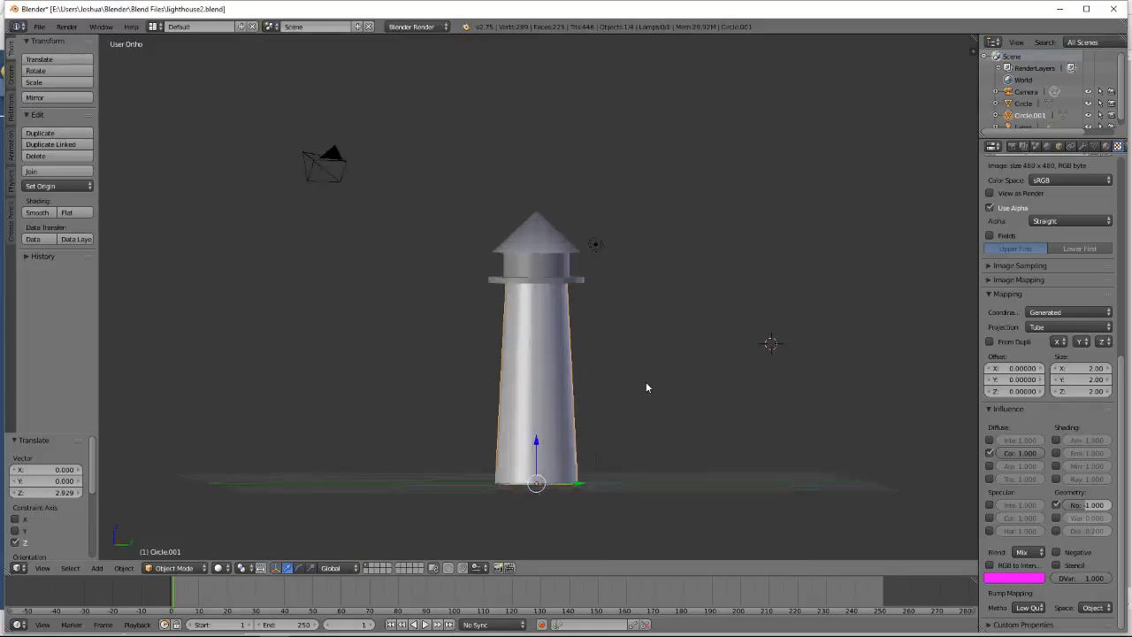
{"action": "scroll", "coordinate": [646, 386], "scroll_direction": "up", "scroll_amount": 2}
{"action": "scroll", "coordinate": [645, 387], "scroll_direction": "down", "scroll_amount": 1}
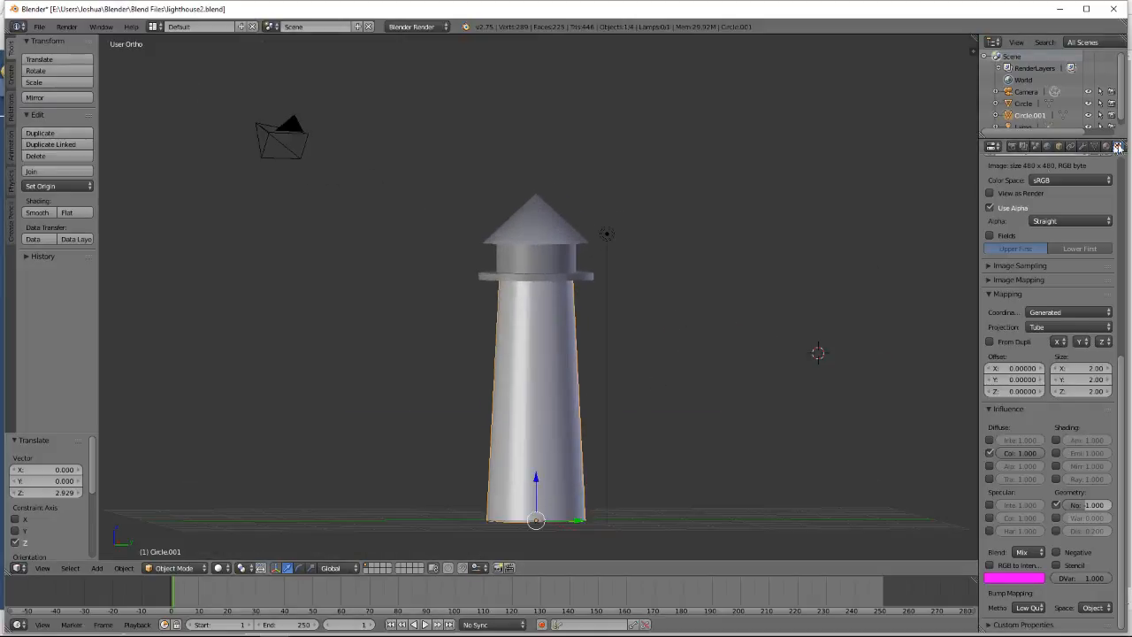
{"action": "left_click", "coordinate": [207, 626]}
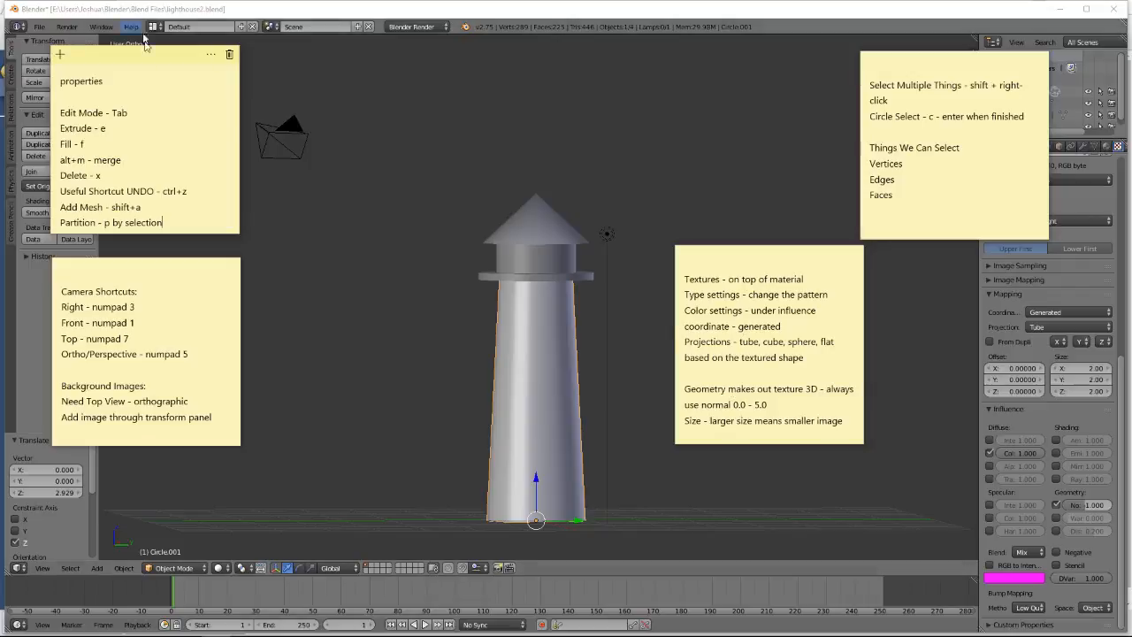
{"action": "left_click", "coordinate": [666, 117]}
Set the specular intensity of the shaft's material to 0, render the lighthouse, and close the render.
{"action": "left_click", "coordinate": [1106, 146]}
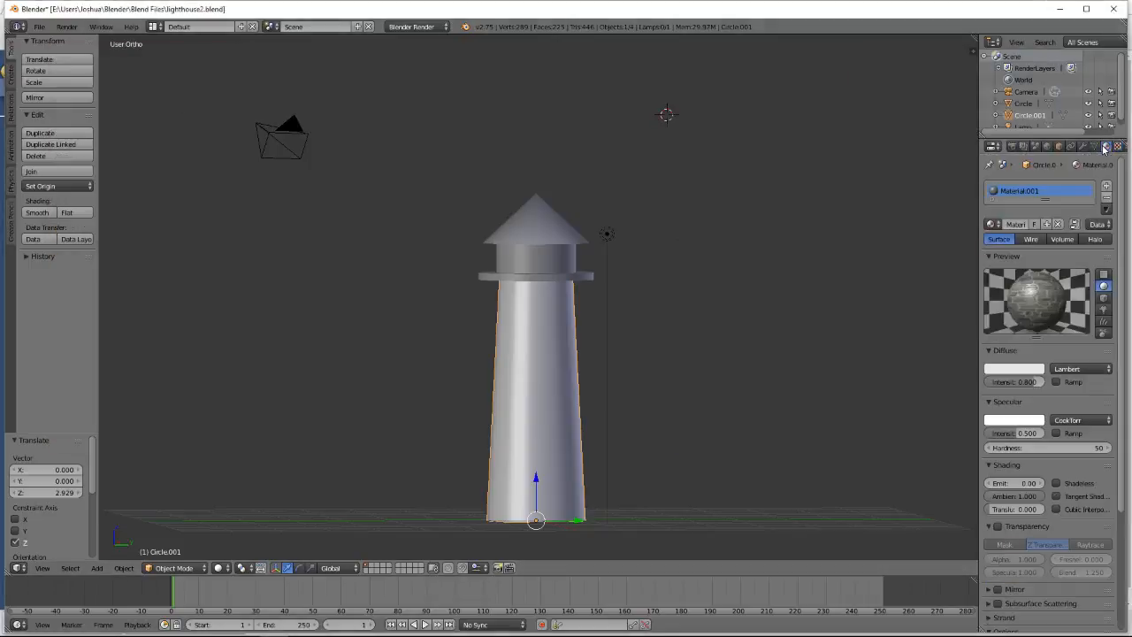
{"action": "left_click", "coordinate": [1018, 434]}
{"action": "type", "text": "0"}
{"action": "key", "text": "Return"}
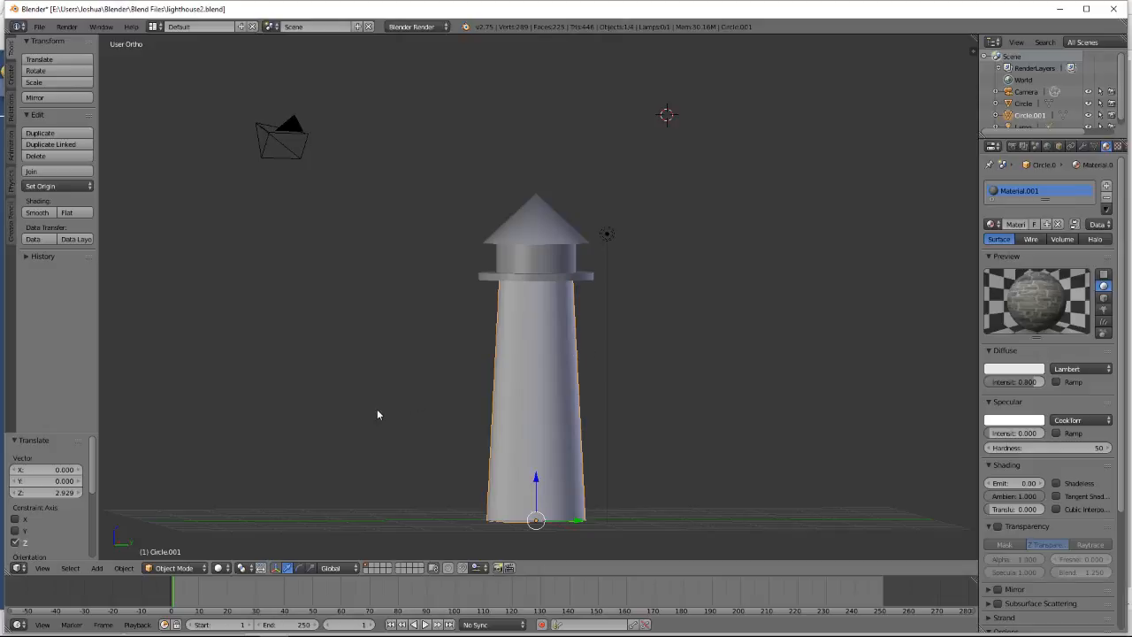
{"action": "key", "text": "F12"}
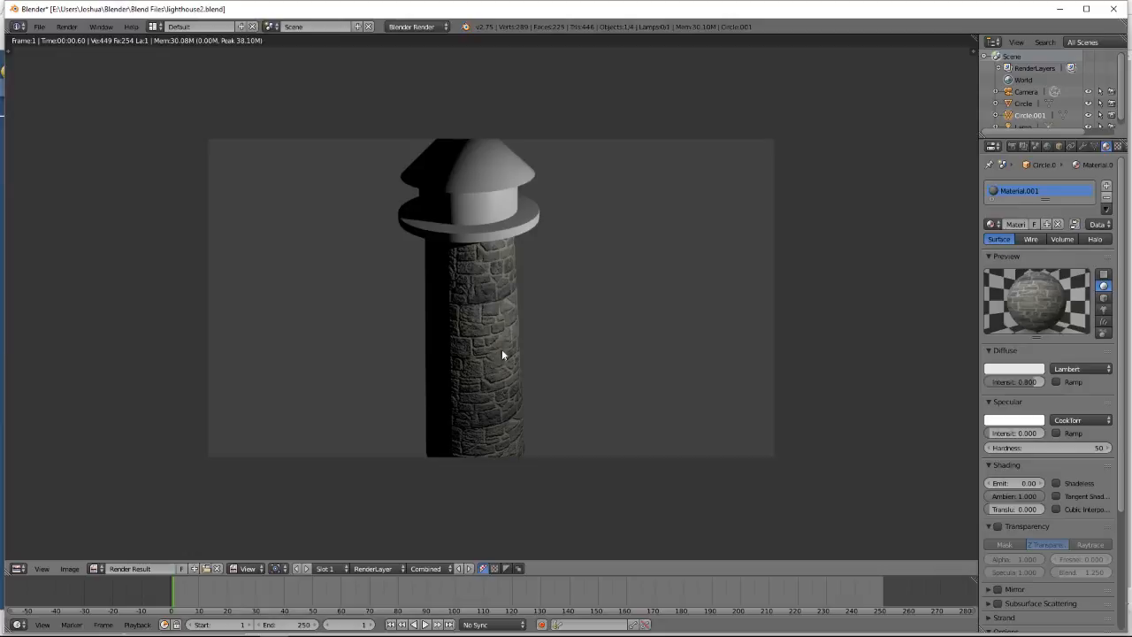
{"action": "key", "text": "Escape"}
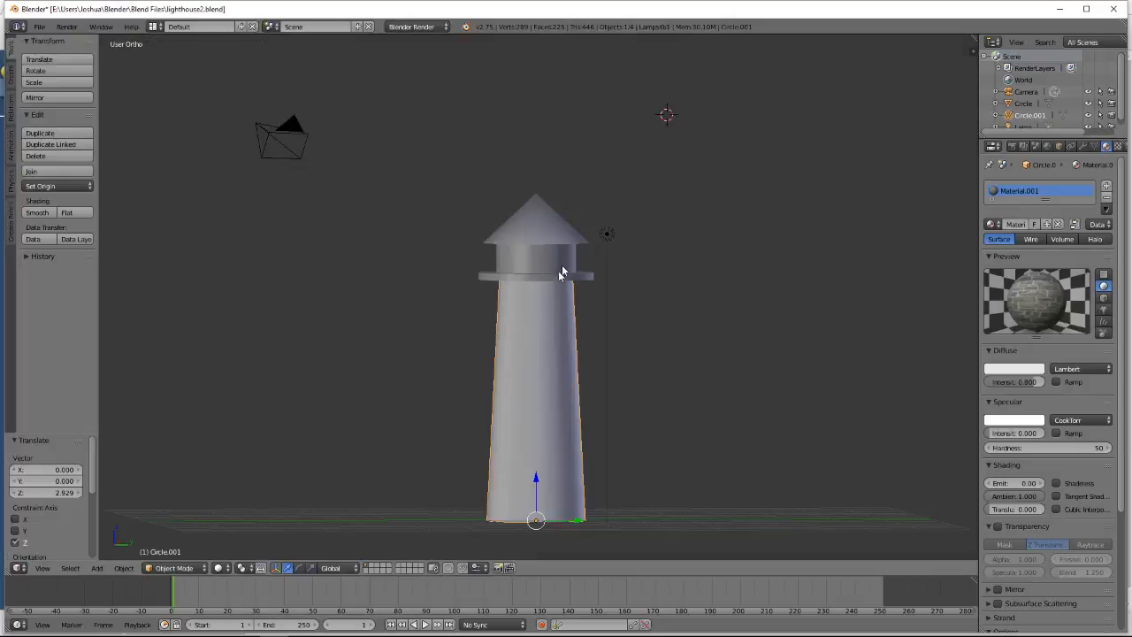
Select the lighthouse's upper section and examine its mesh in Edit Mode from several angles, returning to Object Mode.
{"action": "right_click", "coordinate": [540, 265]}
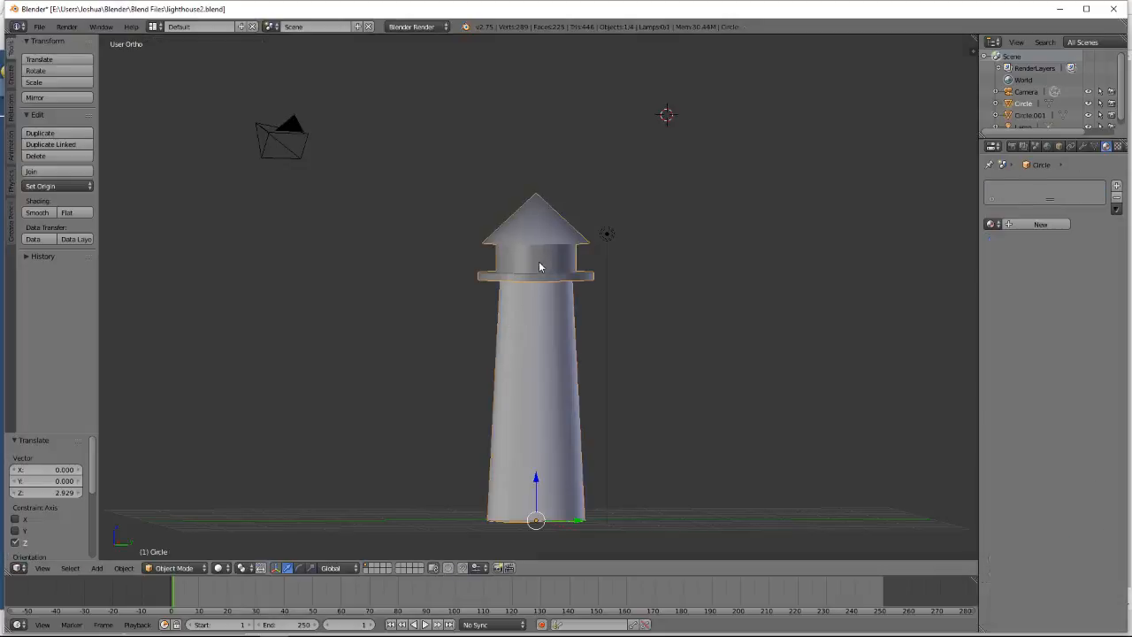
{"action": "key", "text": "Tab"}
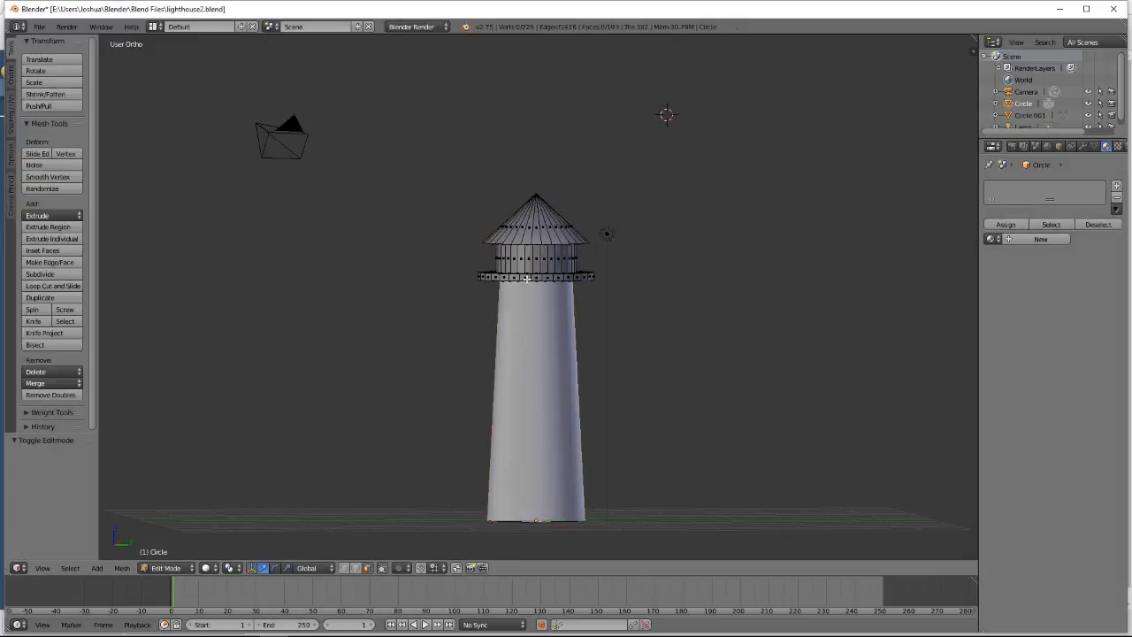
{"action": "middle_click_drag", "start_coordinate": [571, 299], "coordinate": [529, 241]}
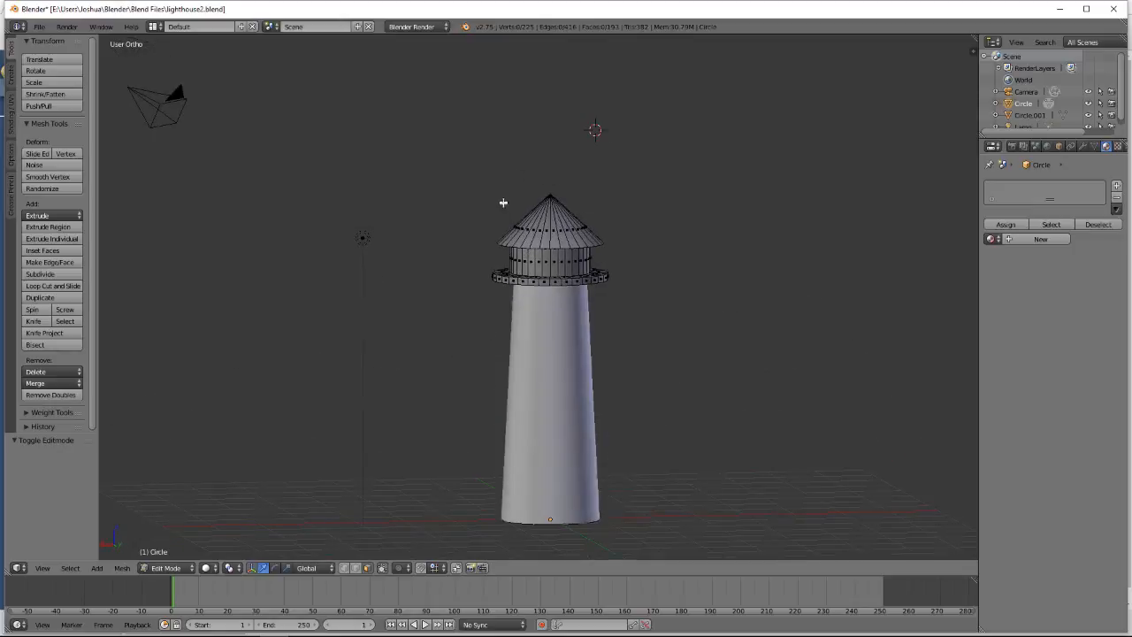
{"action": "middle_click_drag", "start_coordinate": [594, 218], "coordinate": [630, 242]}
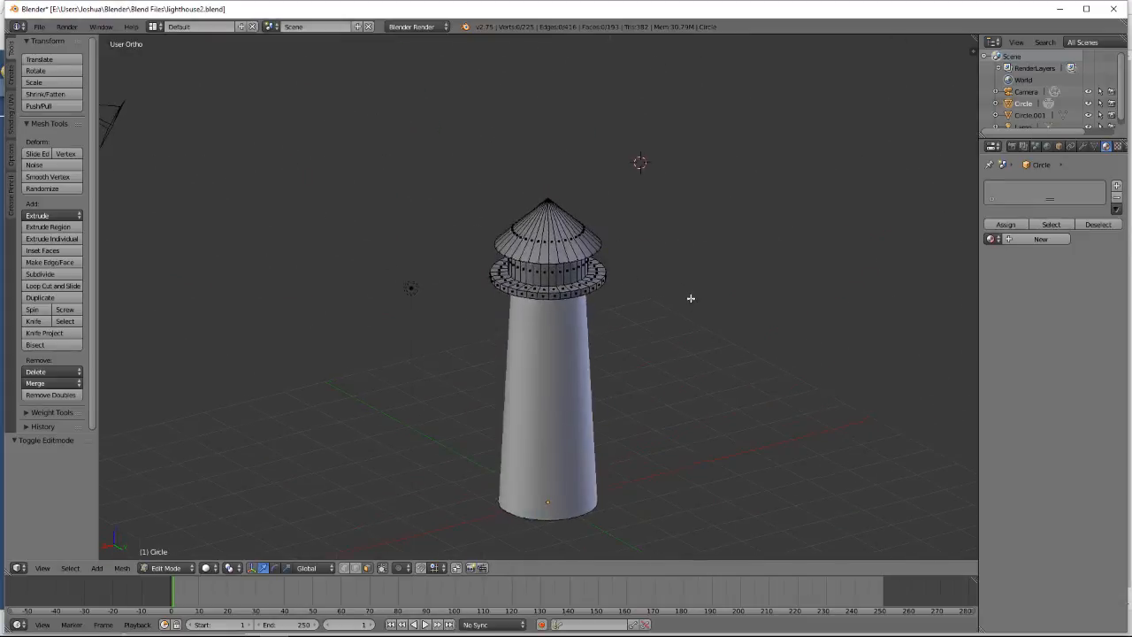
{"action": "middle_click_drag", "start_coordinate": [691, 299], "coordinate": [670, 260]}
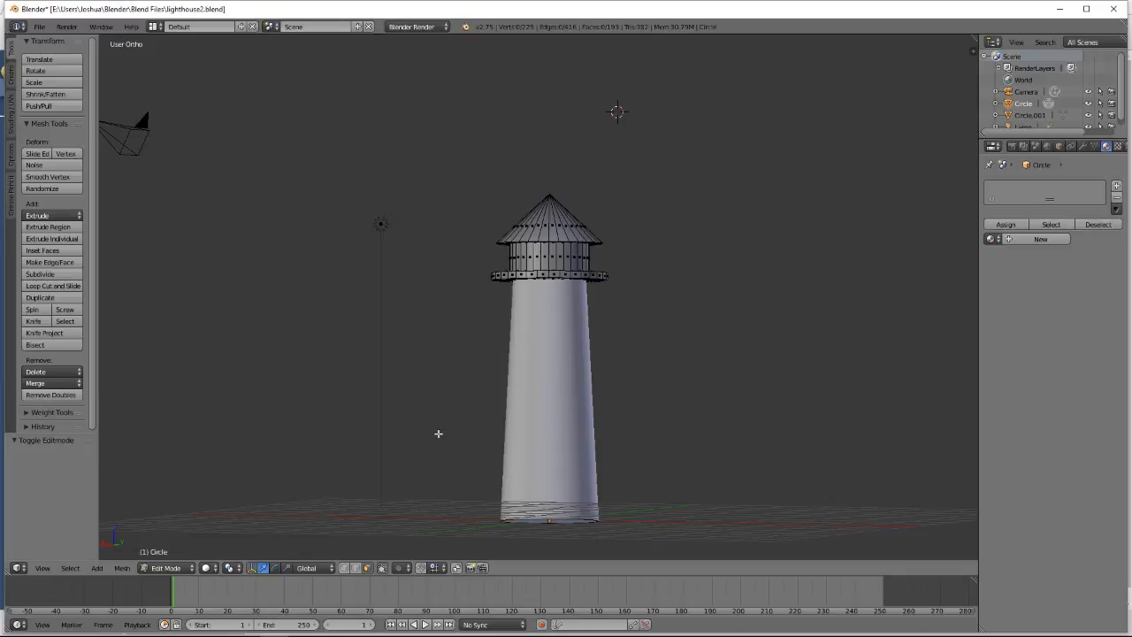
{"action": "key", "text": "Tab"}
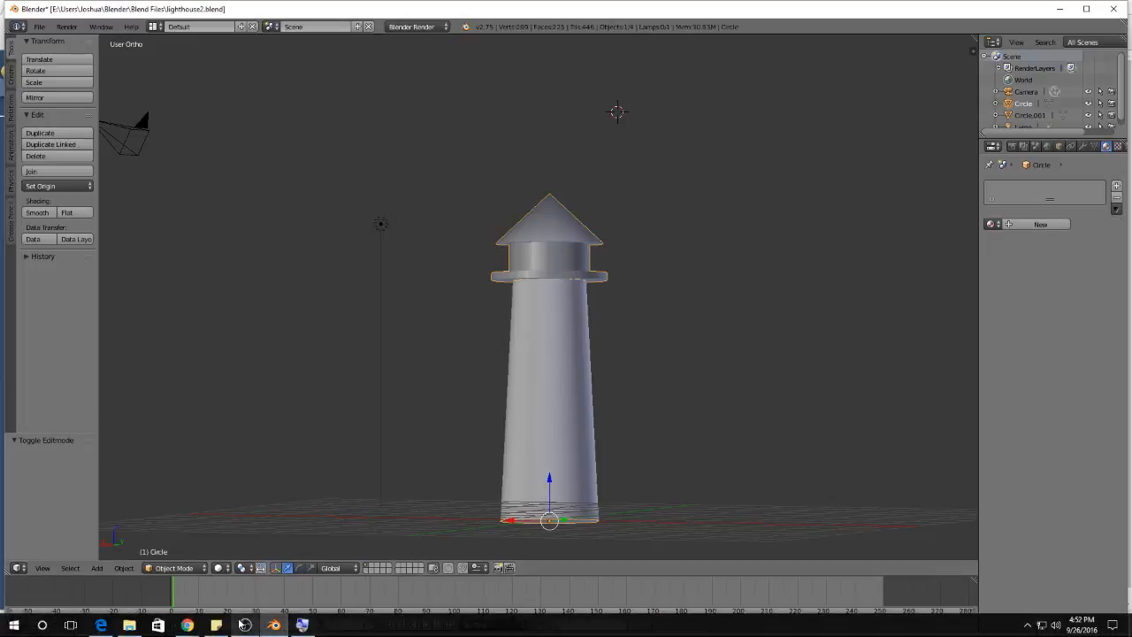
{"action": "mouse_move", "coordinate": [245, 626]}
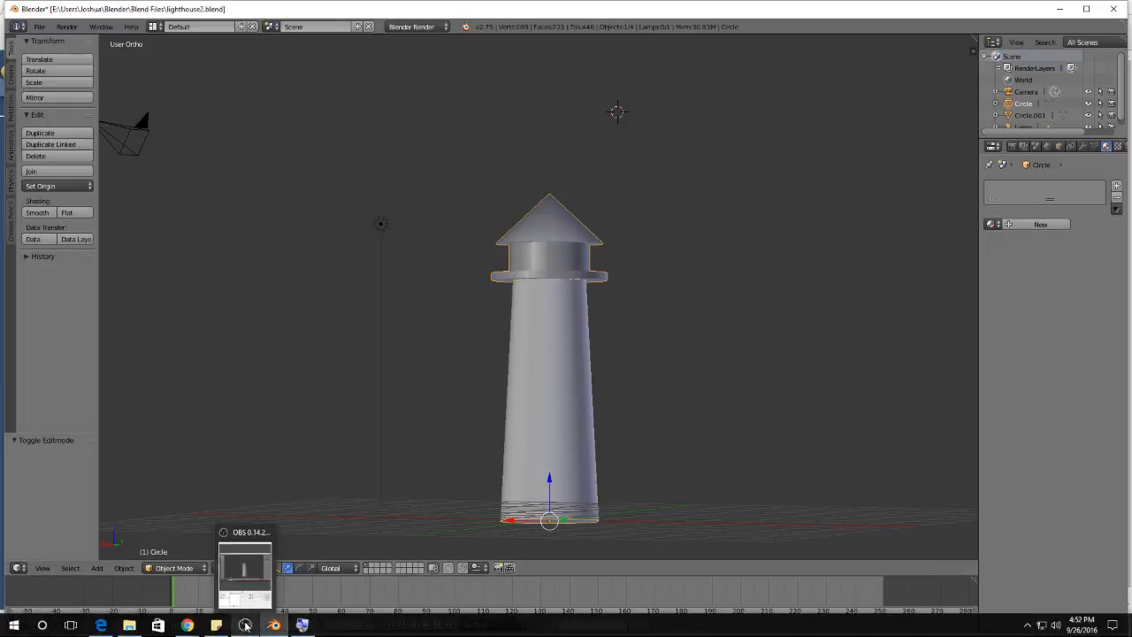
{"action": "left_click", "coordinate": [245, 625]}
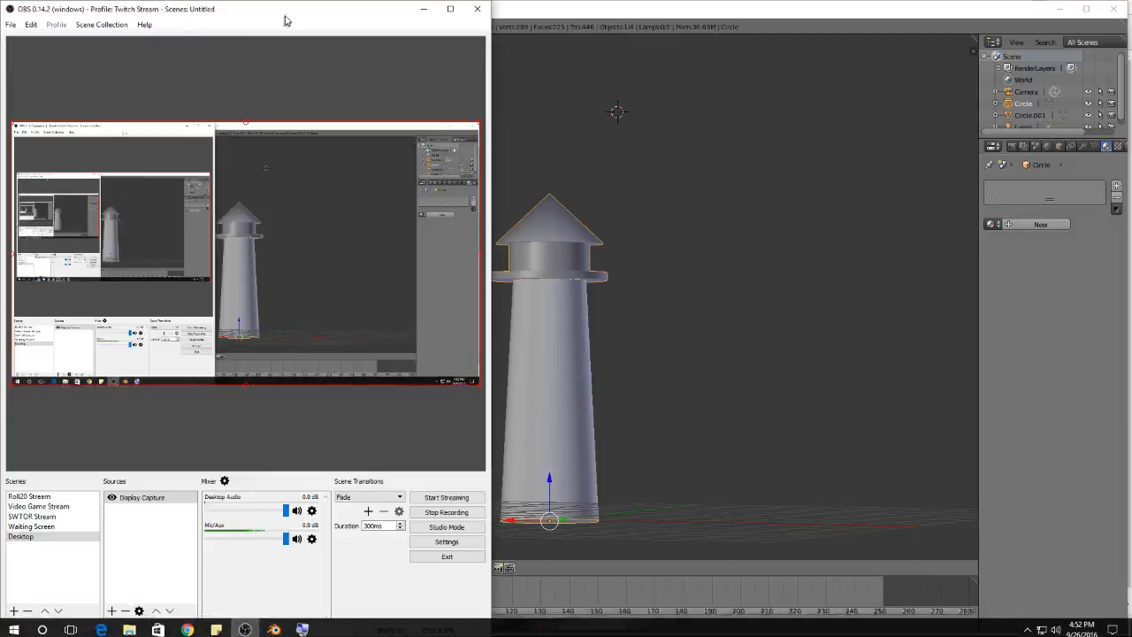
{"action": "left_click_drag", "start_coordinate": [354, 17], "coordinate": [1131, 88]}
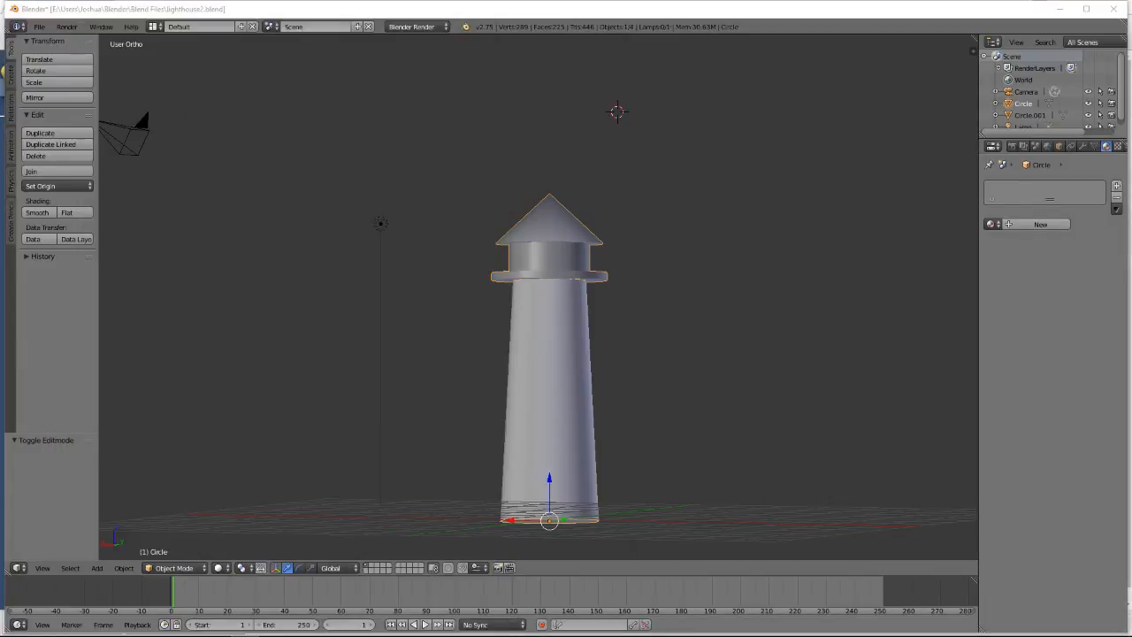